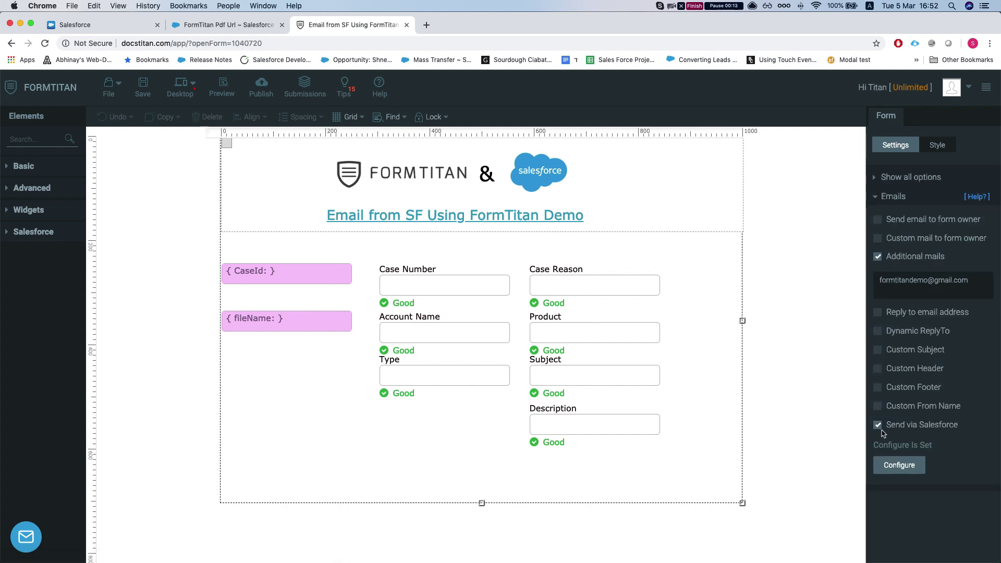
# Step: Open the form's Send via Salesforce configuration and review the available sender email addresses
pyautogui.click(899, 465)
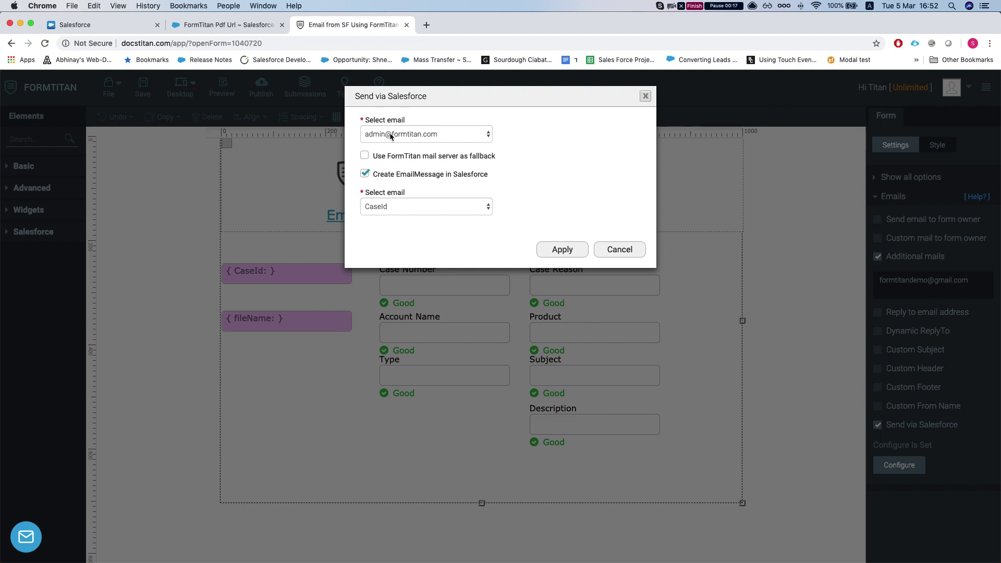
pyautogui.click(388, 136)
pyautogui.click(556, 123)
pyautogui.click(417, 133)
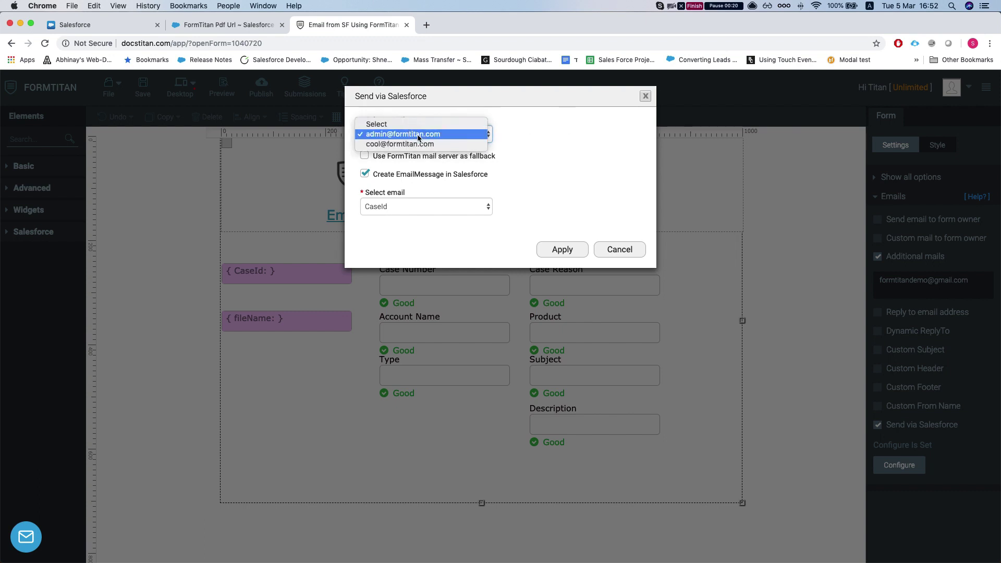
pyautogui.click(570, 131)
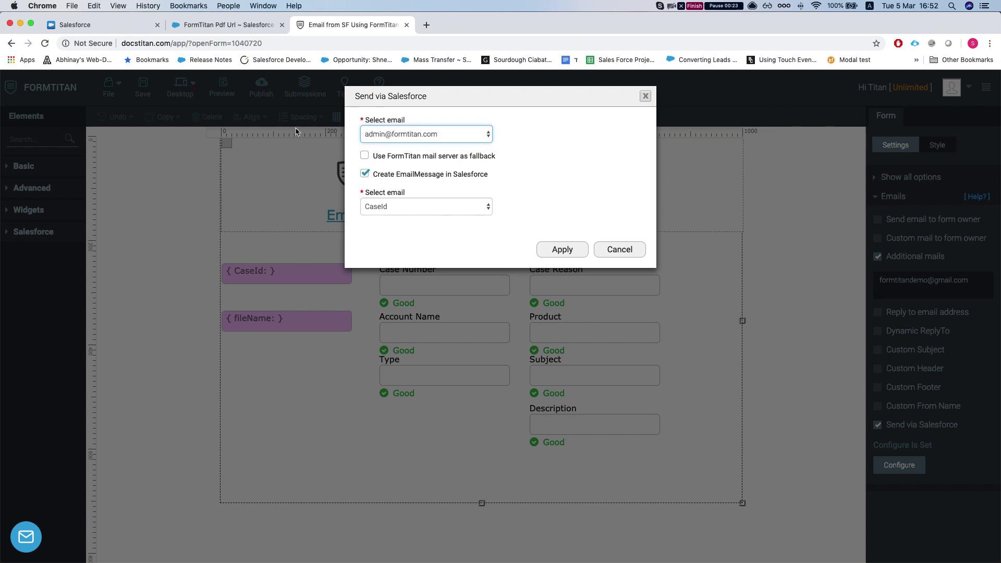
# Step: Switch to Salesforce, open Setup and find the Organization-Wide Addresses page by searching for "org"
pyautogui.click(78, 24)
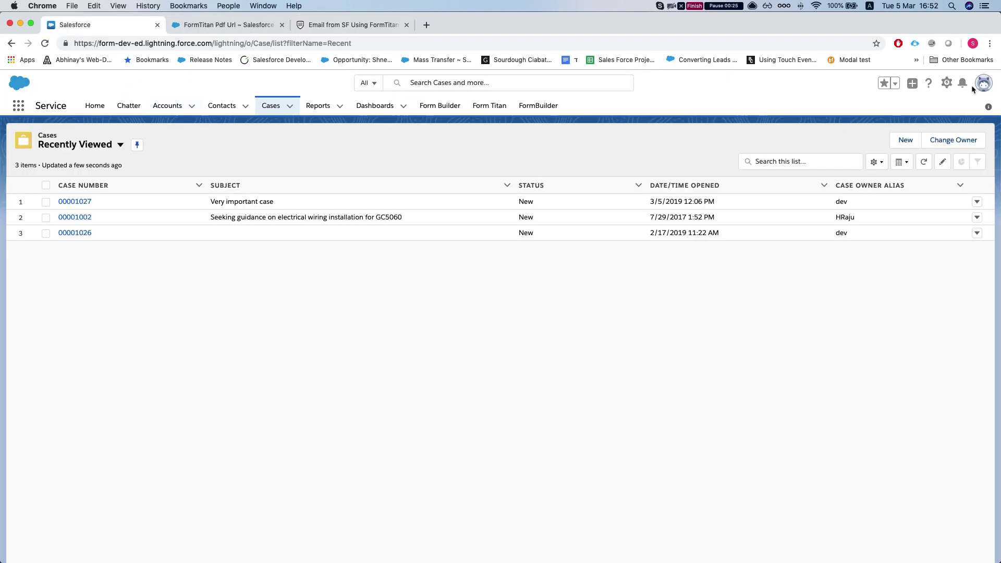
pyautogui.click(983, 83)
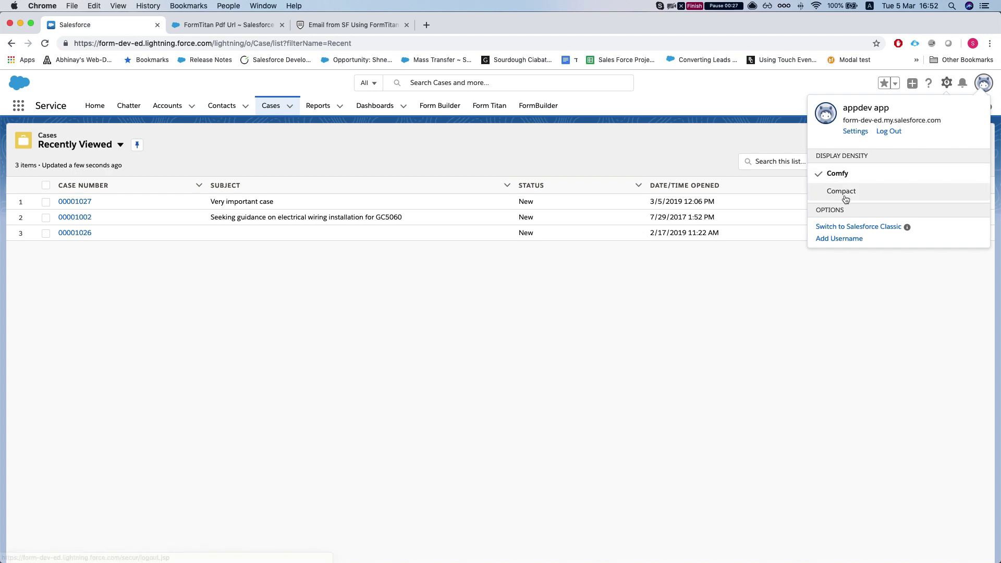
pyautogui.click(984, 84)
pyautogui.click(985, 84)
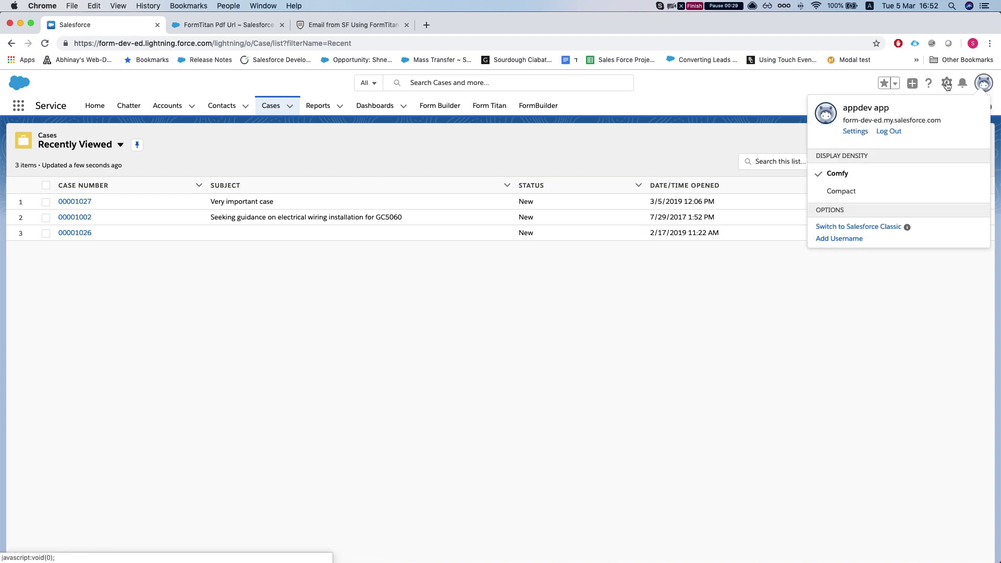
pyautogui.click(941, 86)
pyautogui.click(899, 112)
pyautogui.click(190, 24)
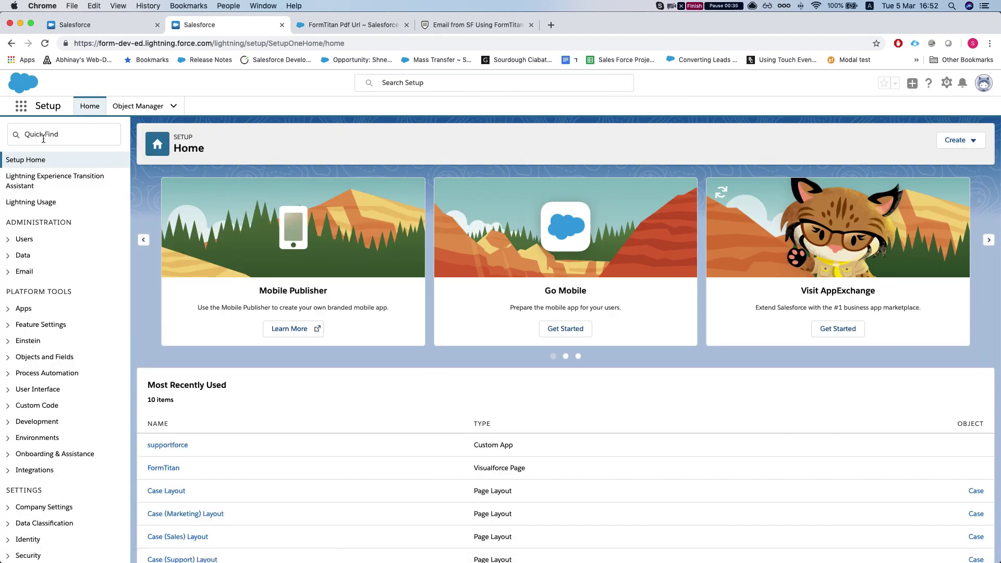
pyautogui.click(43, 139)
pyautogui.write('org')
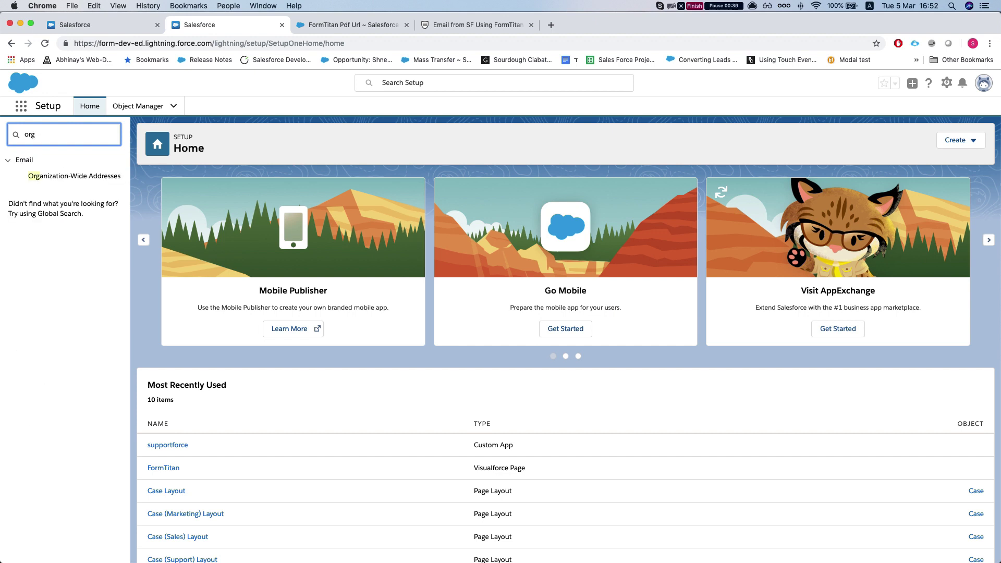
pyautogui.click(91, 182)
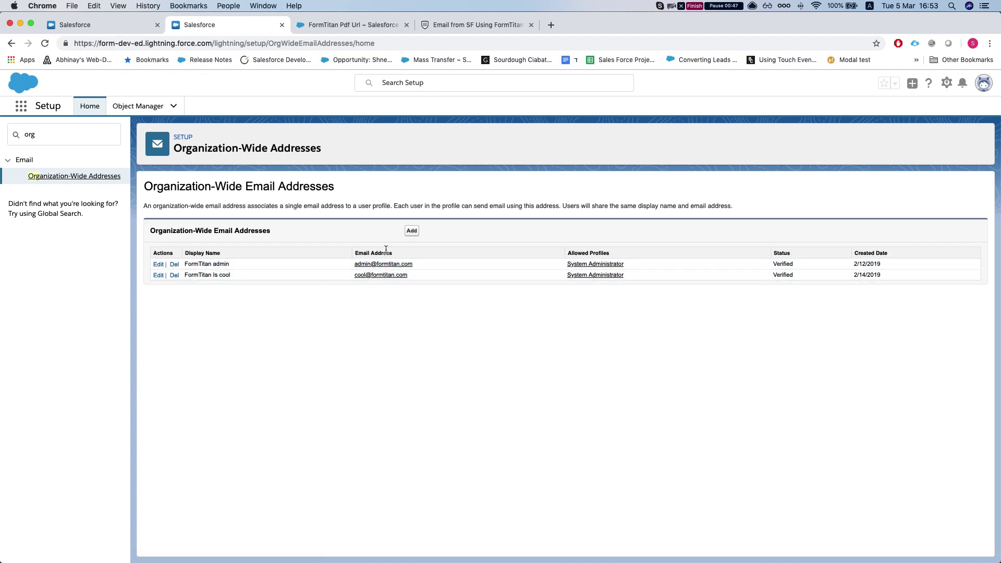
# Step: Switch back to the FormTitan form and choose the admin address as the sender in the Send via Salesforce configuration
pyautogui.click(94, 25)
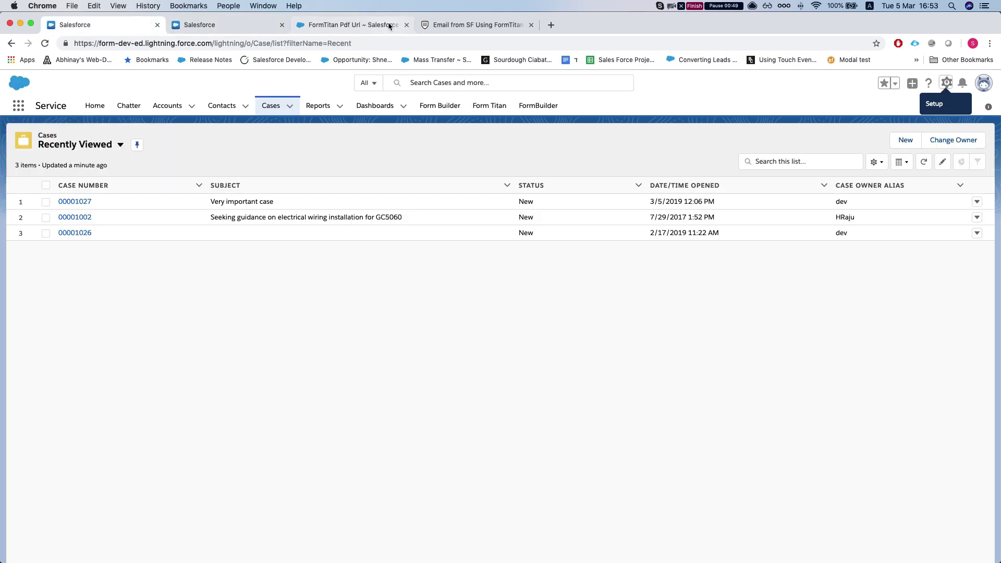
pyautogui.click(355, 25)
pyautogui.click(468, 27)
pyautogui.click(407, 139)
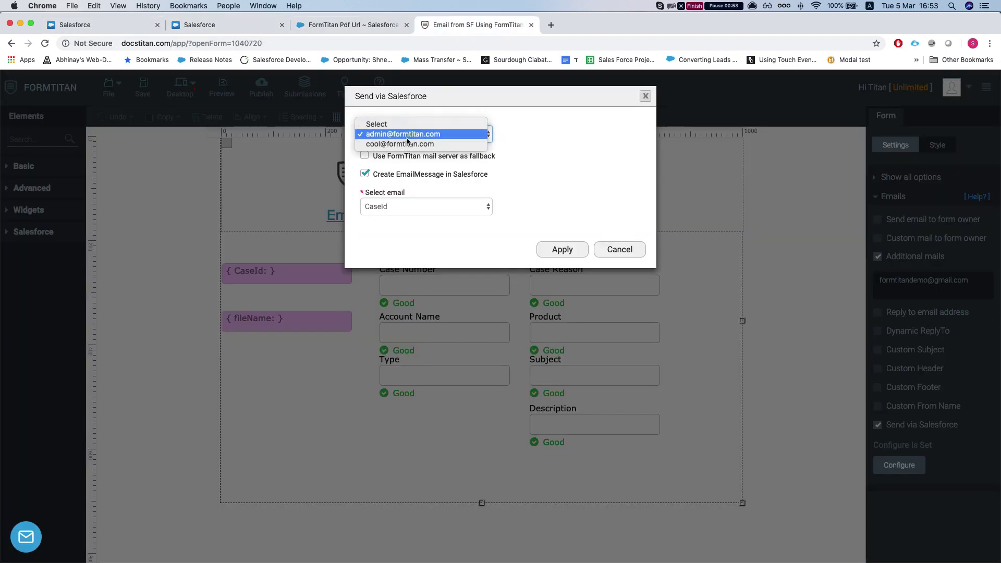
pyautogui.click(406, 137)
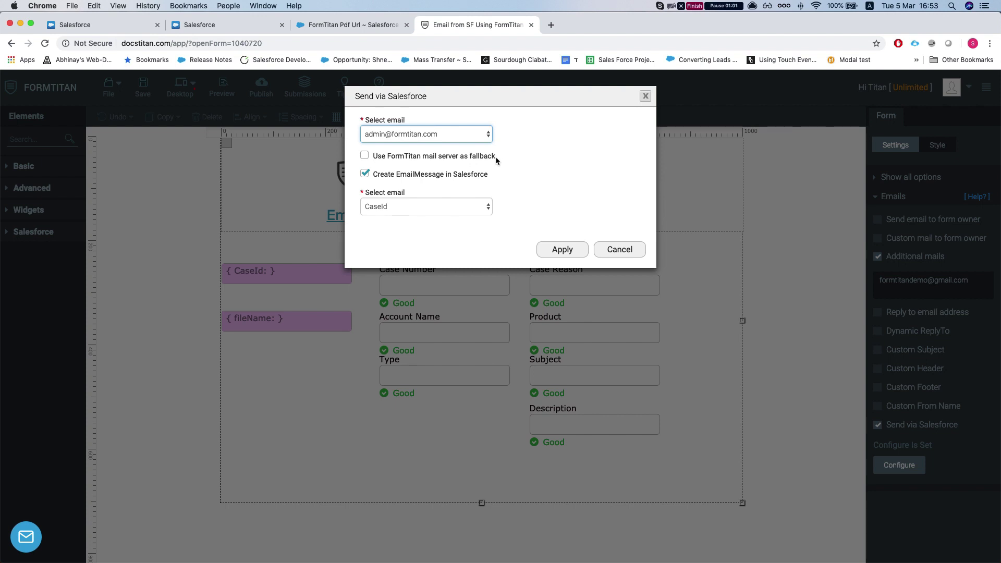
# Step: Review the mail server fallback option and the CaseId choice for creating the EmailMessage, and close the configuration without applying
pyautogui.click(365, 155)
pyautogui.click(365, 156)
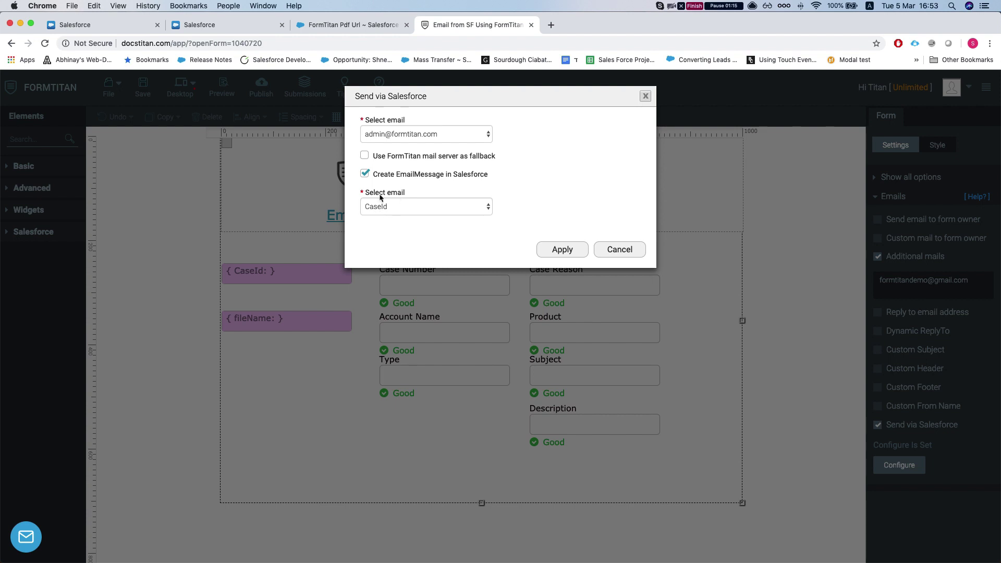
pyautogui.click(380, 208)
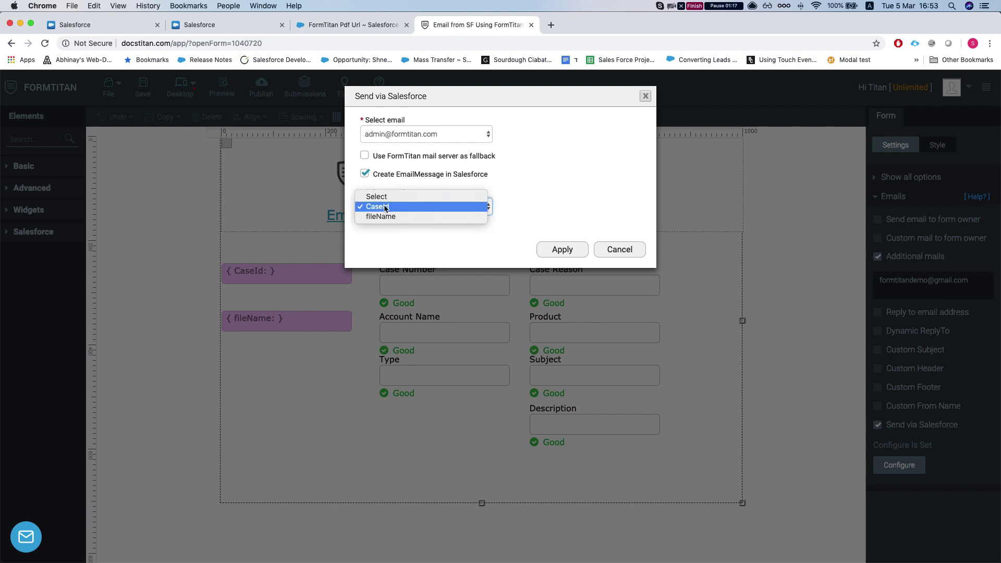
pyautogui.click(384, 207)
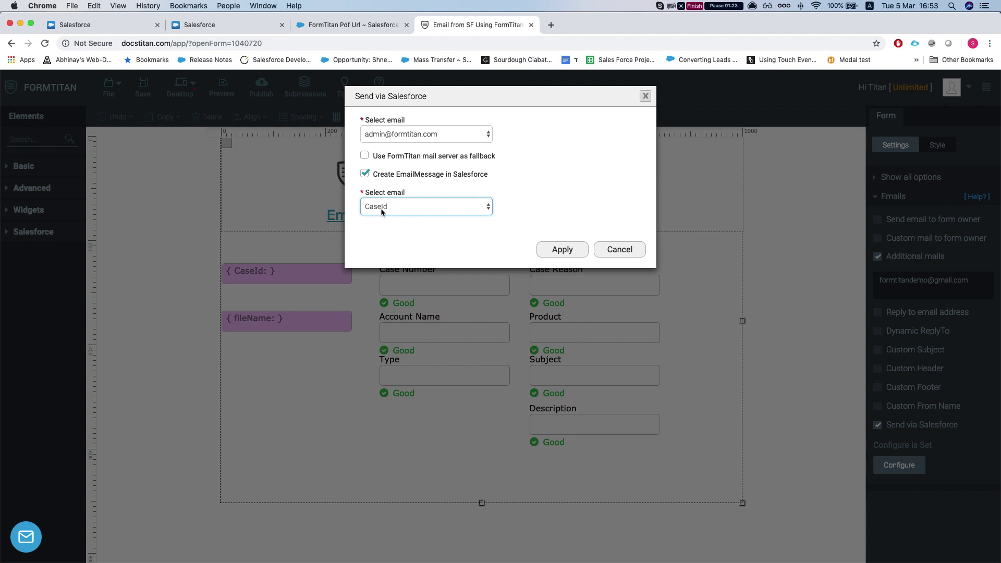
pyautogui.click(645, 97)
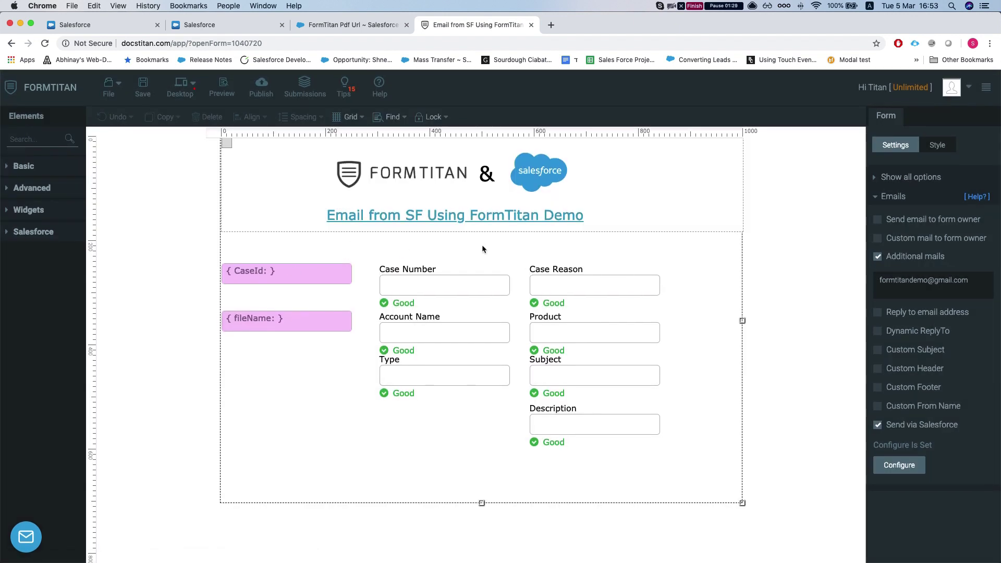
# Step: Examine the Additional mails option and its recipient address in the form's email settings
pyautogui.click(877, 256)
pyautogui.click(878, 256)
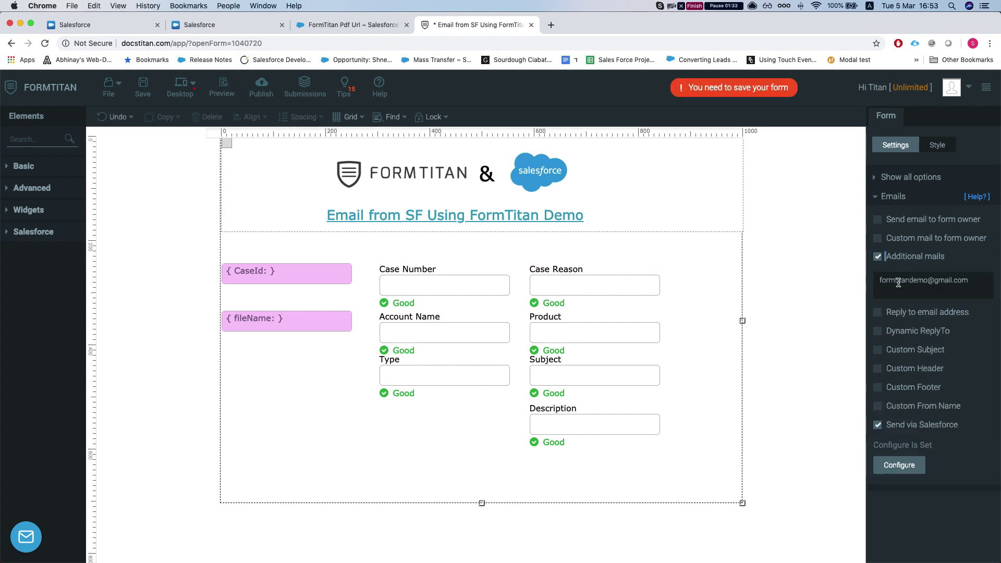
pyautogui.tripleClick(899, 281)
pyautogui.tripleClick(908, 280)
pyautogui.doubleClick(932, 282)
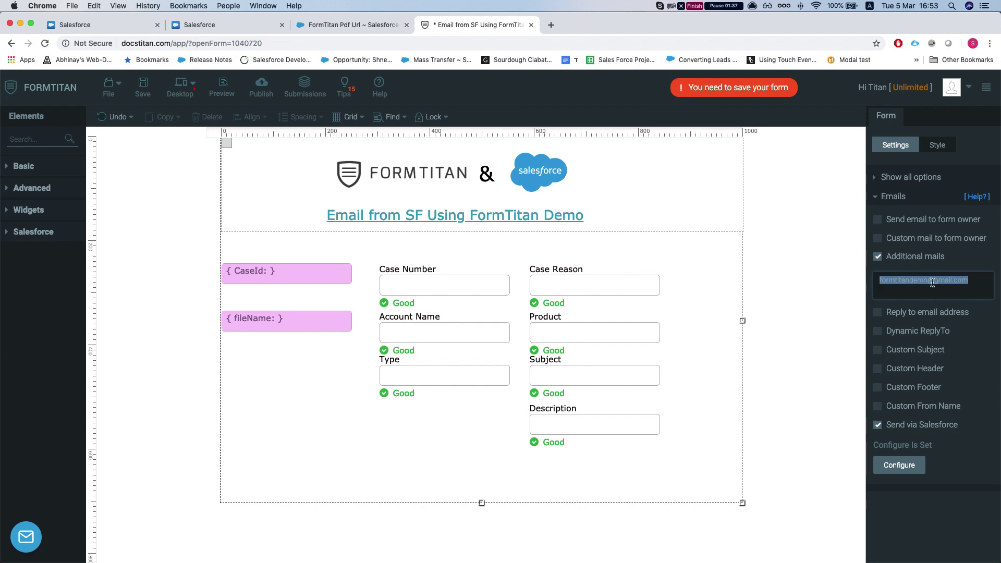
# Step: Open the Case object in the form's Get From Salesforce settings and examine the condition that matches Case ID to CaseId
pyautogui.click(909, 177)
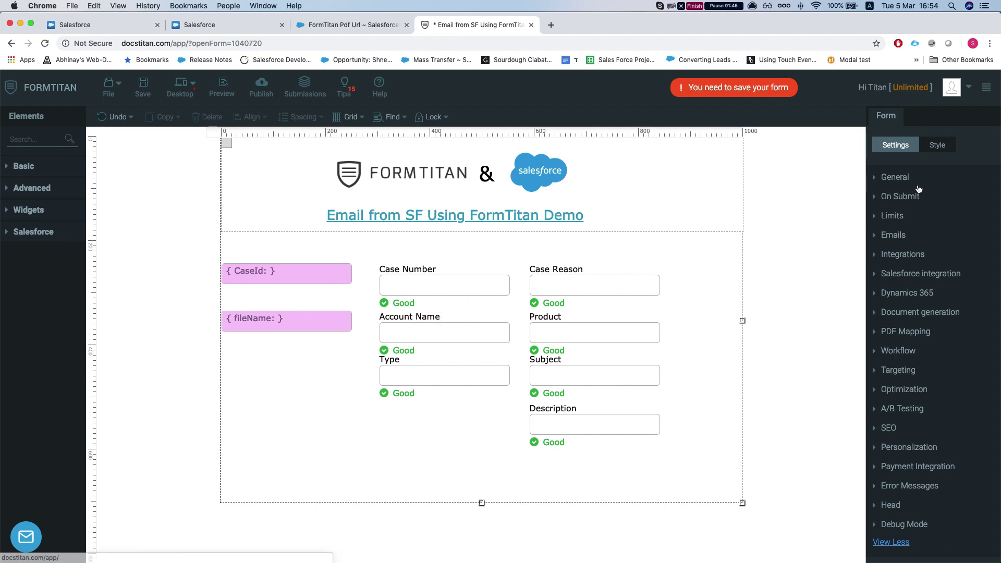
pyautogui.click(895, 274)
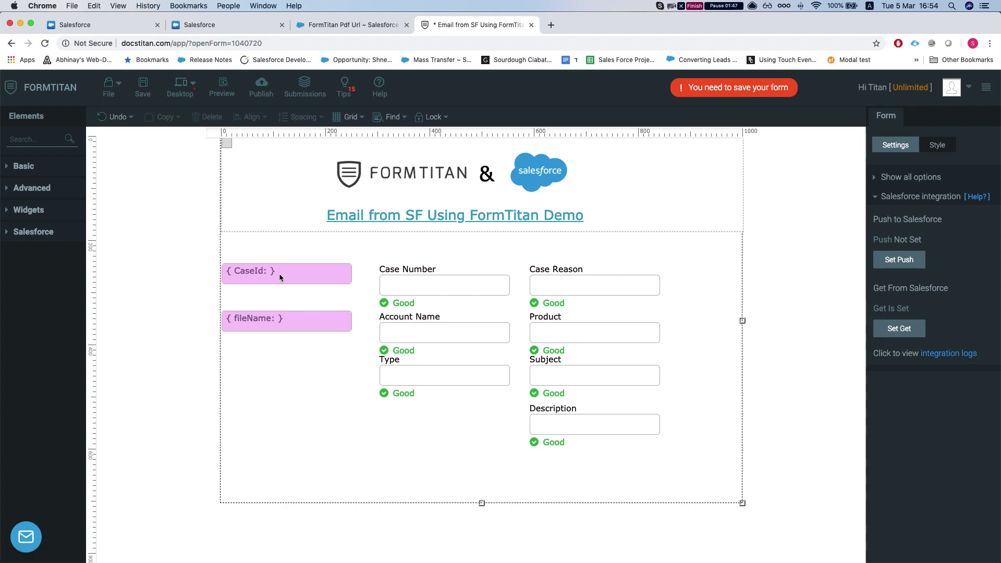
pyautogui.click(899, 330)
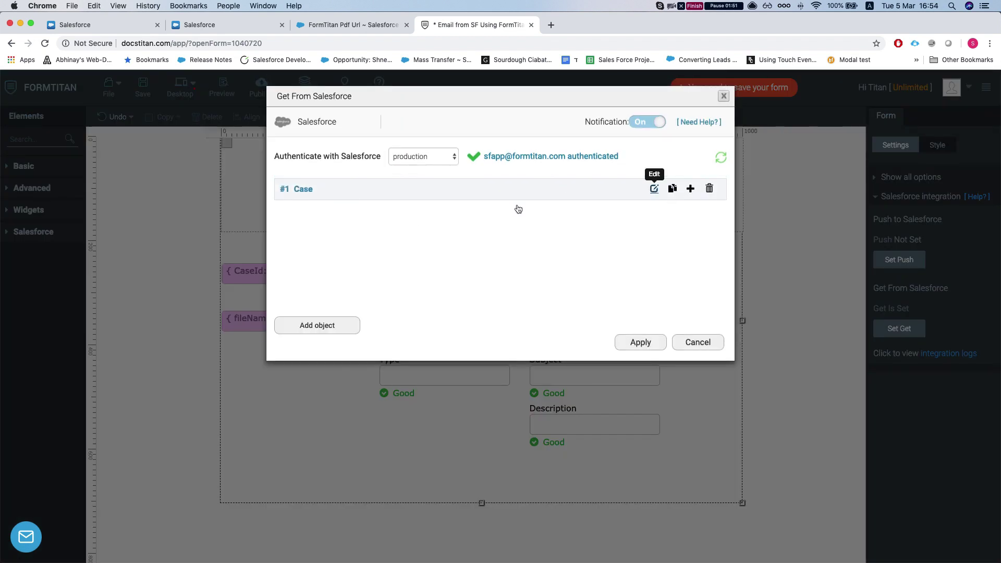
pyautogui.click(653, 189)
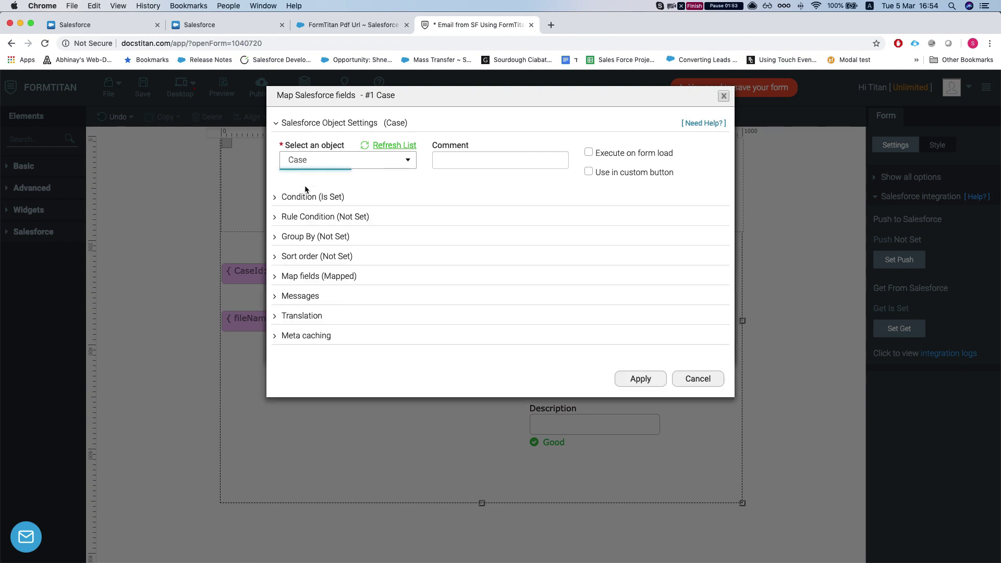
pyautogui.click(304, 197)
pyautogui.click(330, 270)
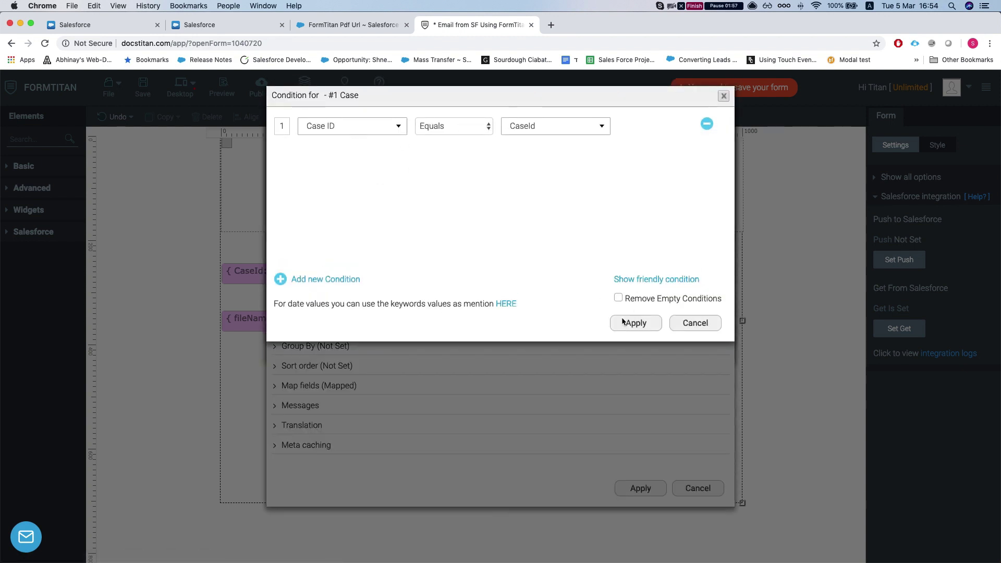
pyautogui.click(636, 323)
# Step: Open the Case field mapping, show only Mapped Fields and examine the fileName entry
pyautogui.click(312, 386)
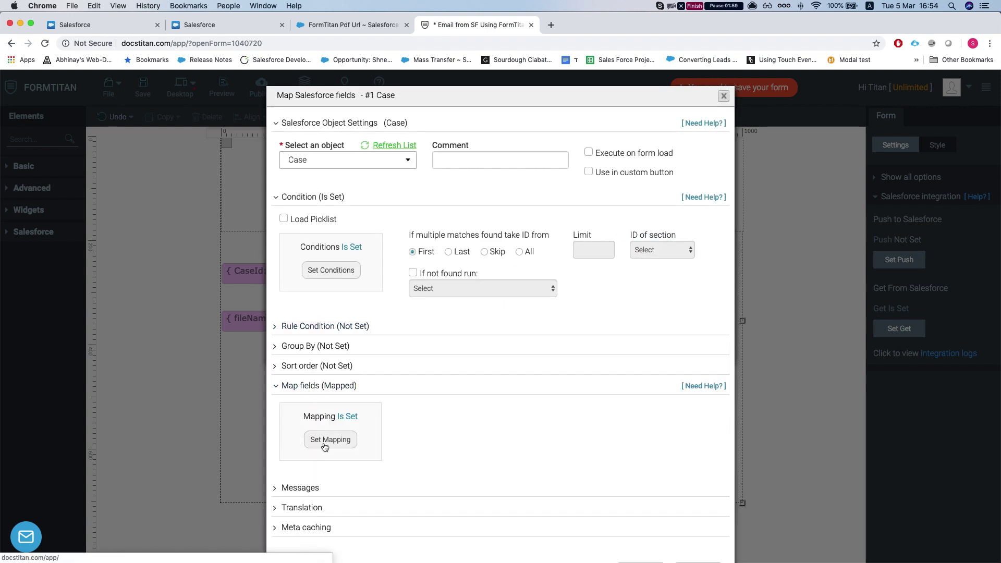
pyautogui.click(322, 441)
pyautogui.click(745, 129)
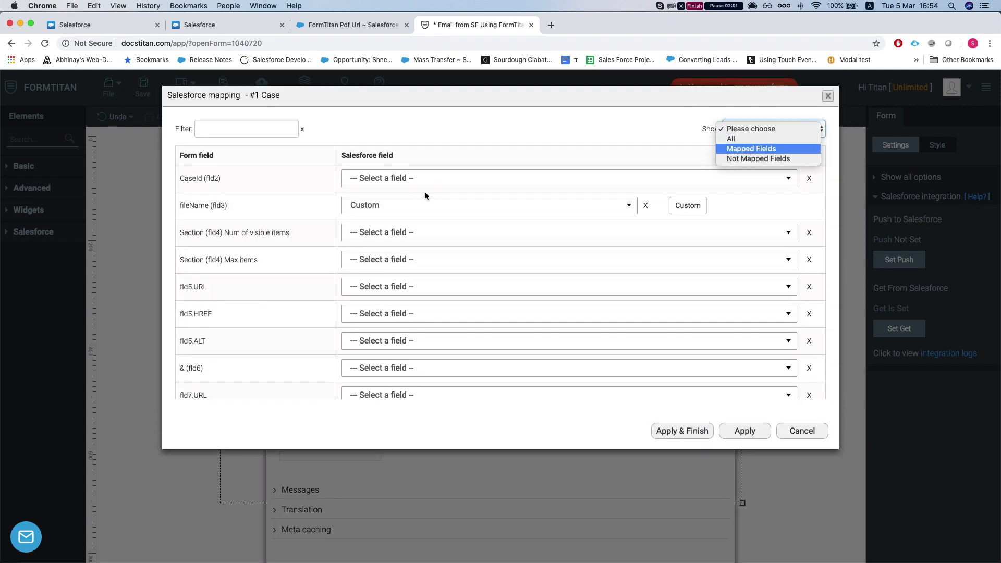
pyautogui.click(750, 148)
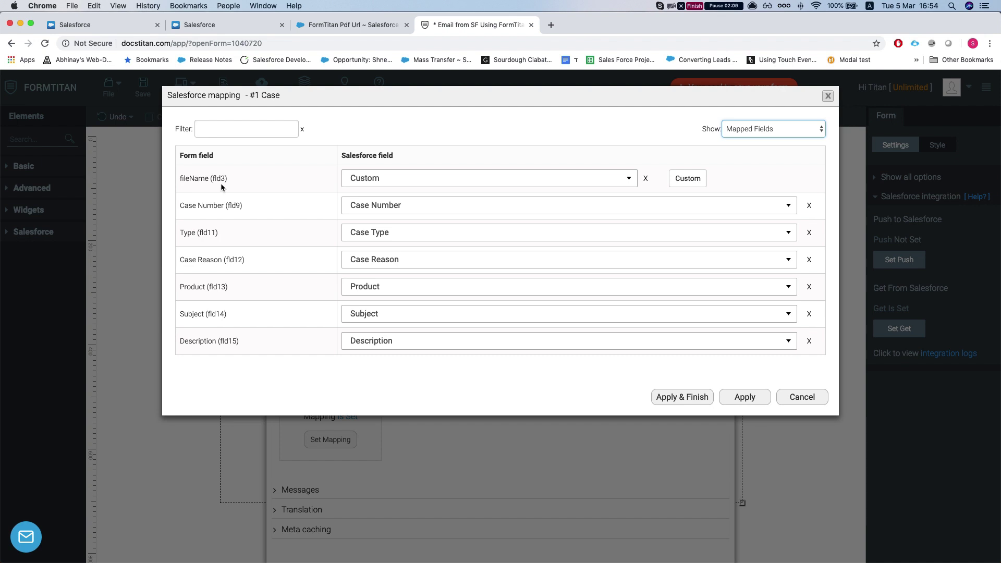
pyautogui.click(184, 178)
pyautogui.doubleClick(198, 178)
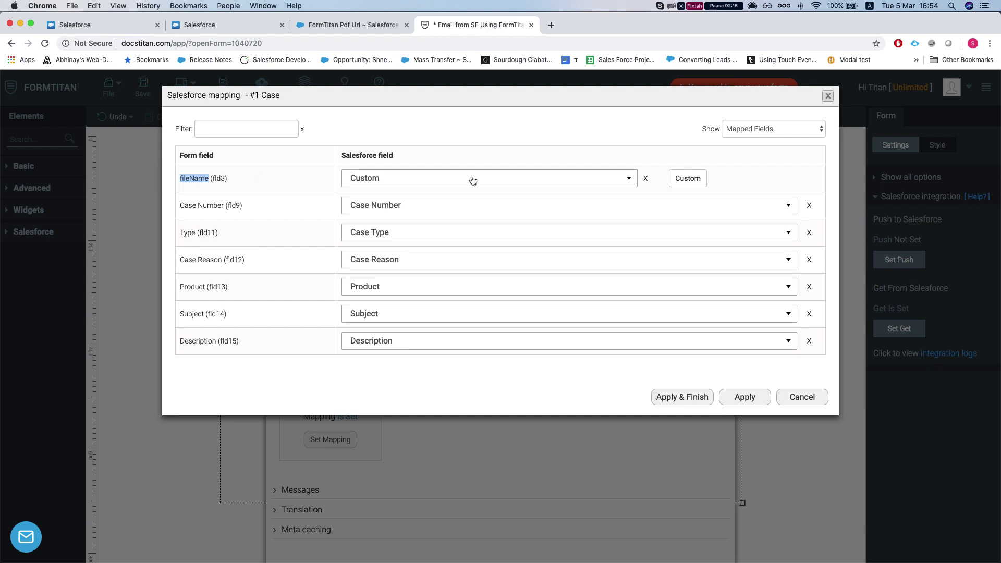
# Step: Open the custom value mapped to fileName and try adding Contact ID and Account ID after Case Number
pyautogui.click(405, 178)
pyautogui.click(377, 310)
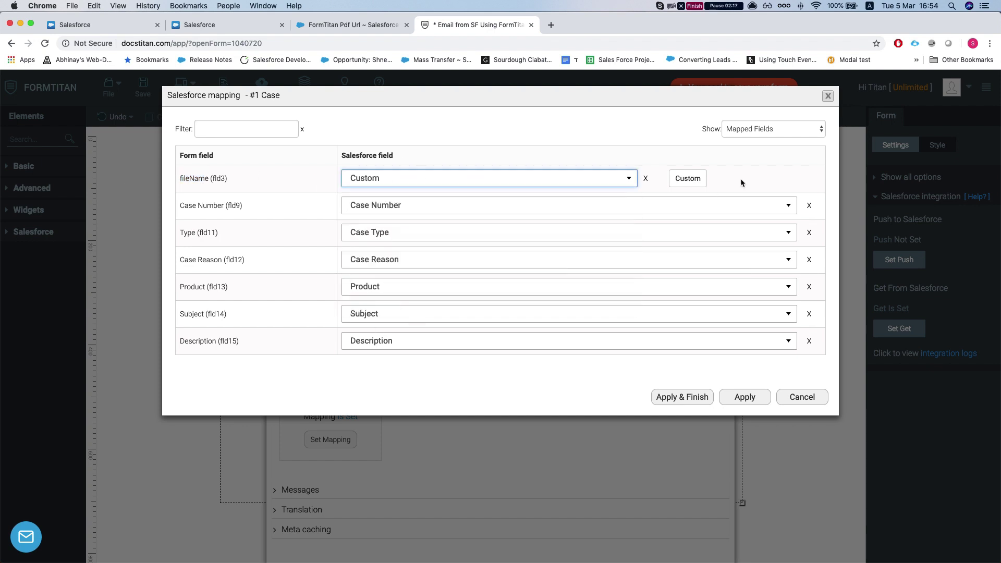
pyautogui.click(686, 179)
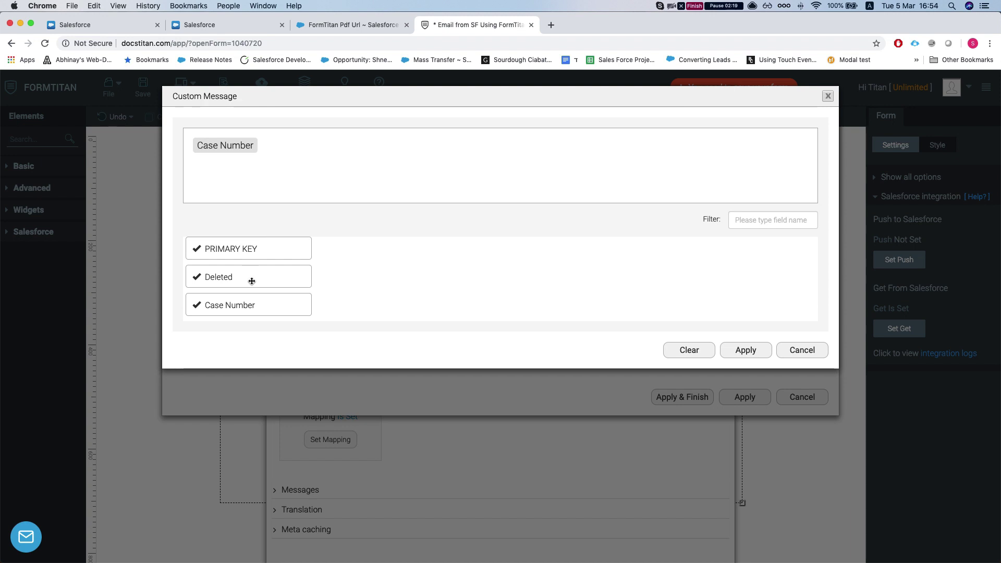
pyautogui.scroll(-2, 253, 281)
pyautogui.click(239, 295)
pyautogui.scroll(-3, 282, 265)
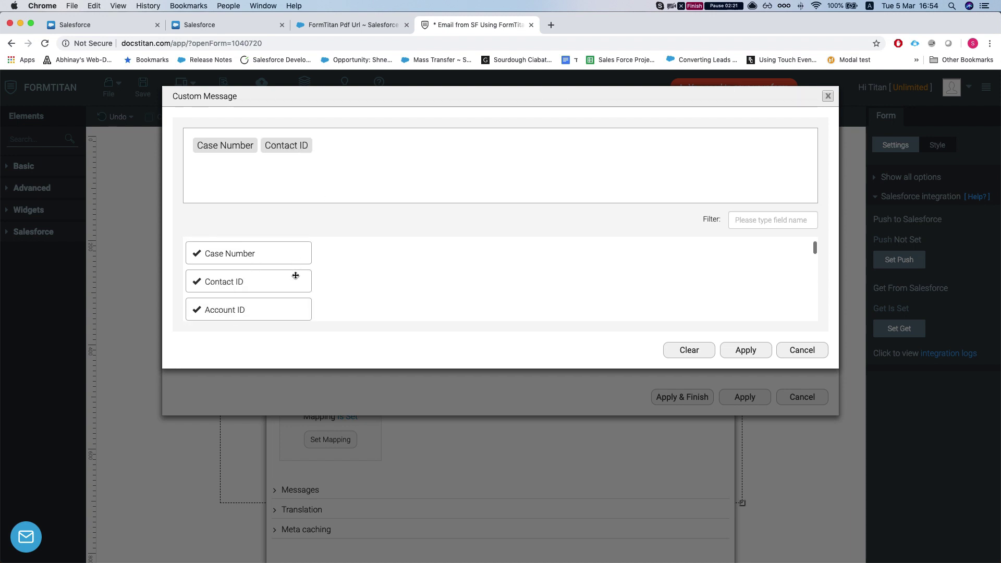
pyautogui.moveTo(252, 291); pyautogui.dragTo(384, 187)
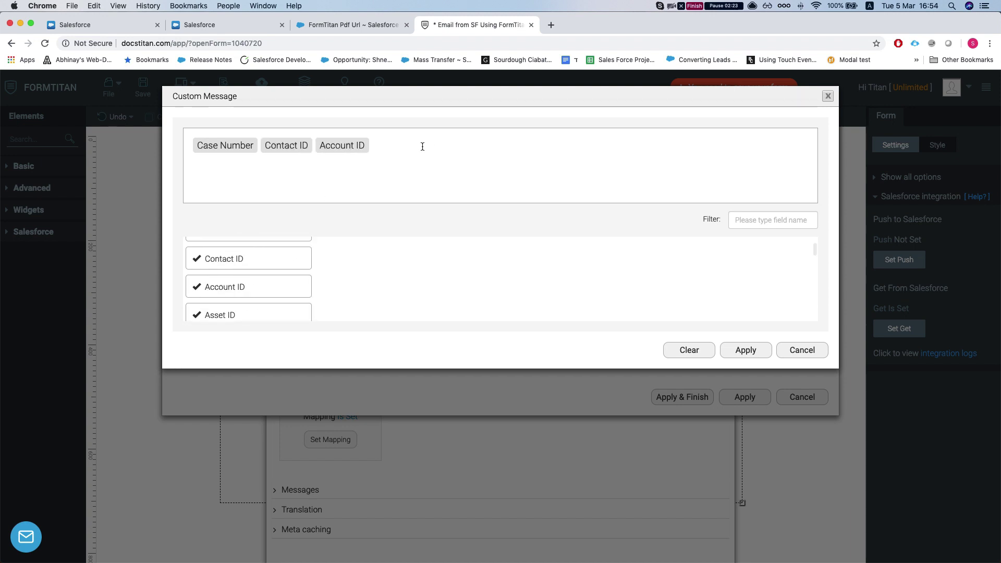
# Step: Replace the added ID fields with a trial .pdf suffix, erase it, and cancel out of the Case mapping and Get From Salesforce settings
pyautogui.press('BackSpace')
pyautogui.press('BackSpace')
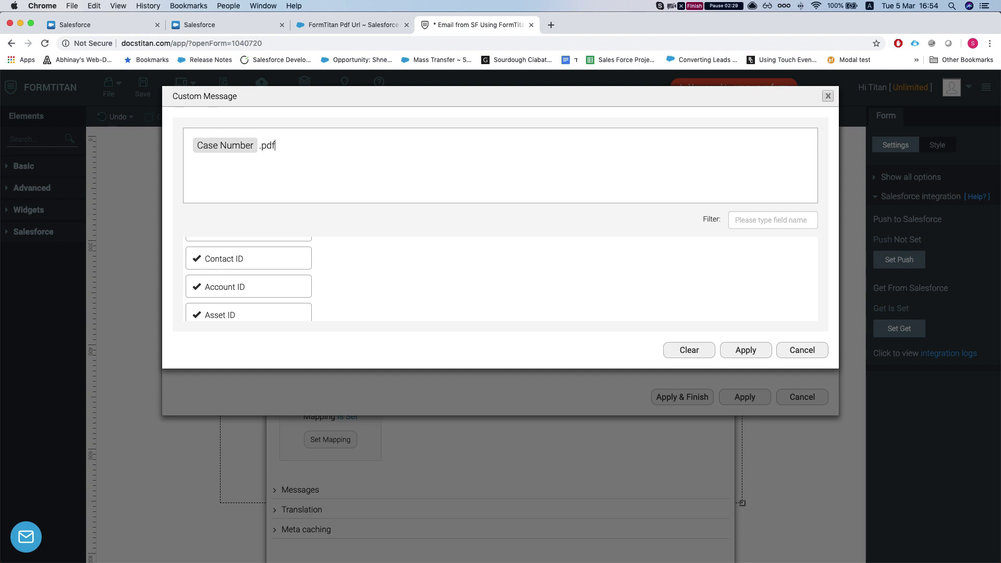
pyautogui.press('BackSpace')
pyautogui.press('BackSpace')
pyautogui.press('BackSpace')
pyautogui.click(807, 346)
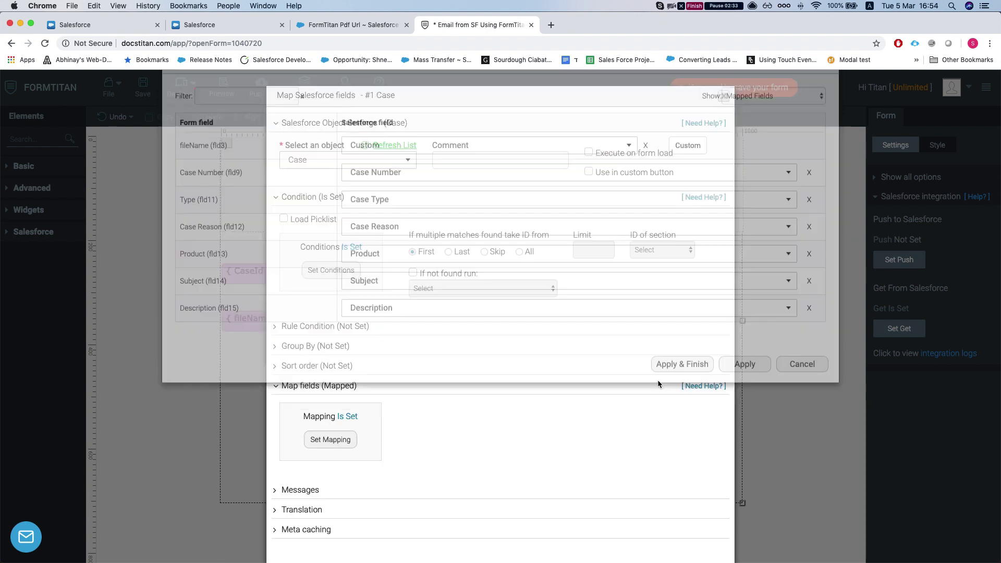
pyautogui.click(685, 527)
pyautogui.click(696, 342)
# Step: Open the Default manual PDF mapping of the form and examine the case fields inserted in it, from Case Number to Description
pyautogui.click(910, 177)
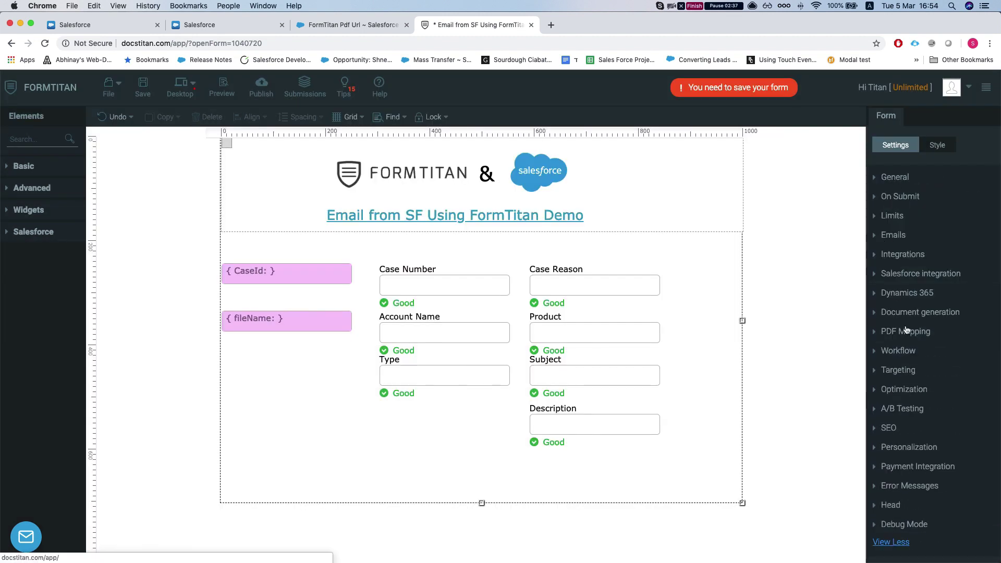
pyautogui.click(899, 332)
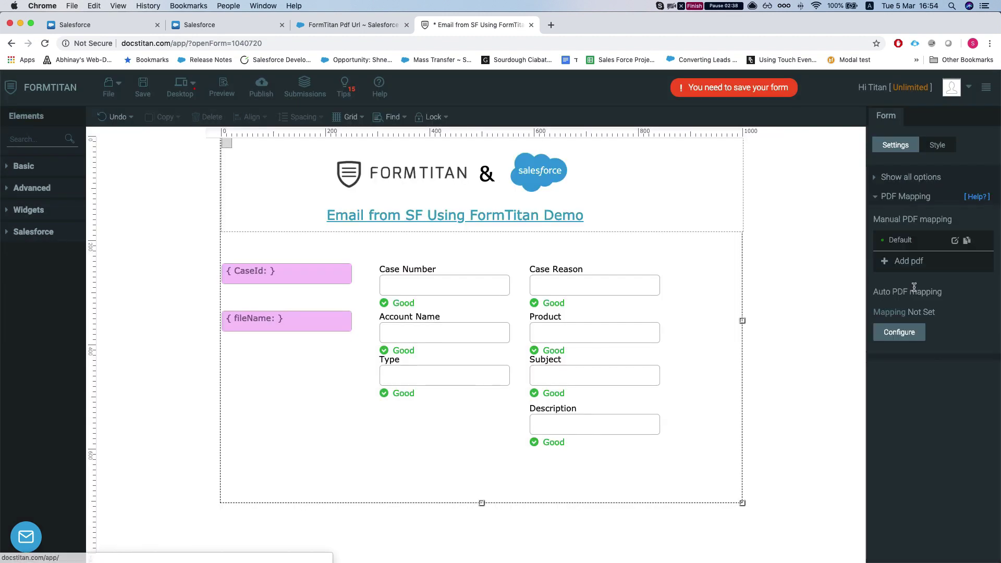
pyautogui.click(954, 240)
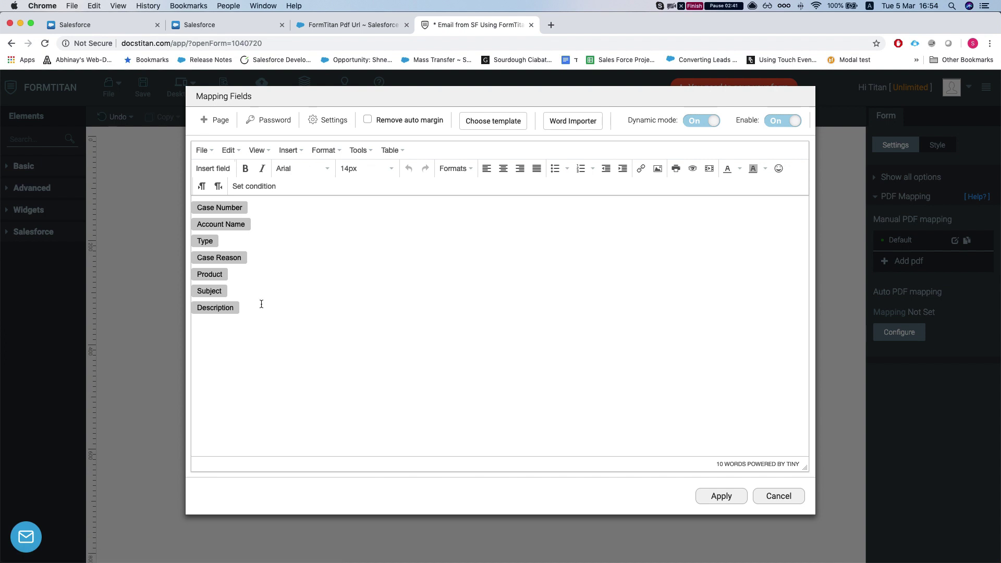
pyautogui.moveTo(250, 315); pyautogui.dragTo(169, 197)
pyautogui.click(351, 228)
# Step: Open the PDF mapping's settings and examine the email options for the file name and recipients
pyautogui.click(313, 121)
pyautogui.scroll(-3, 393, 239)
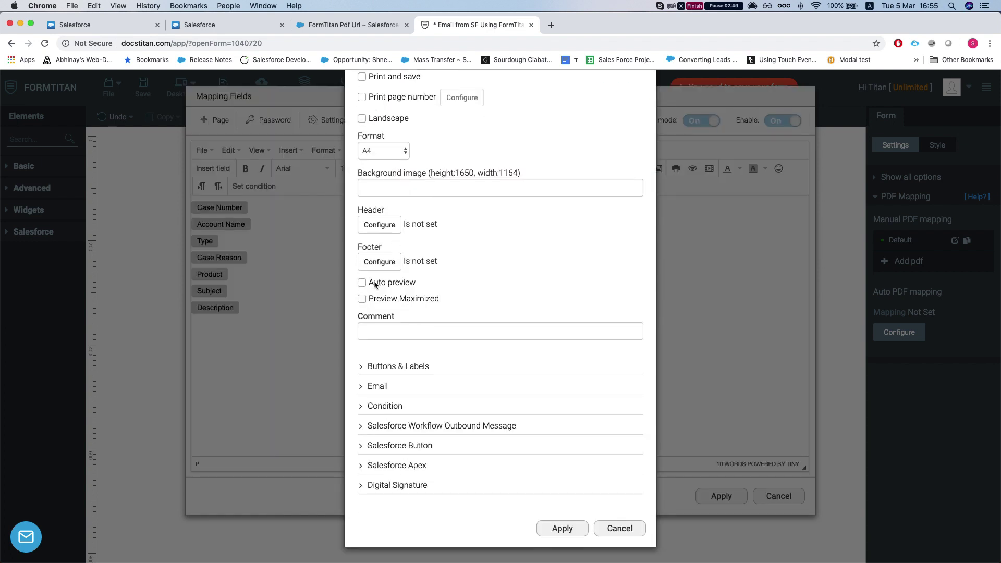
pyautogui.click(367, 386)
pyautogui.scroll(-1, 376, 392)
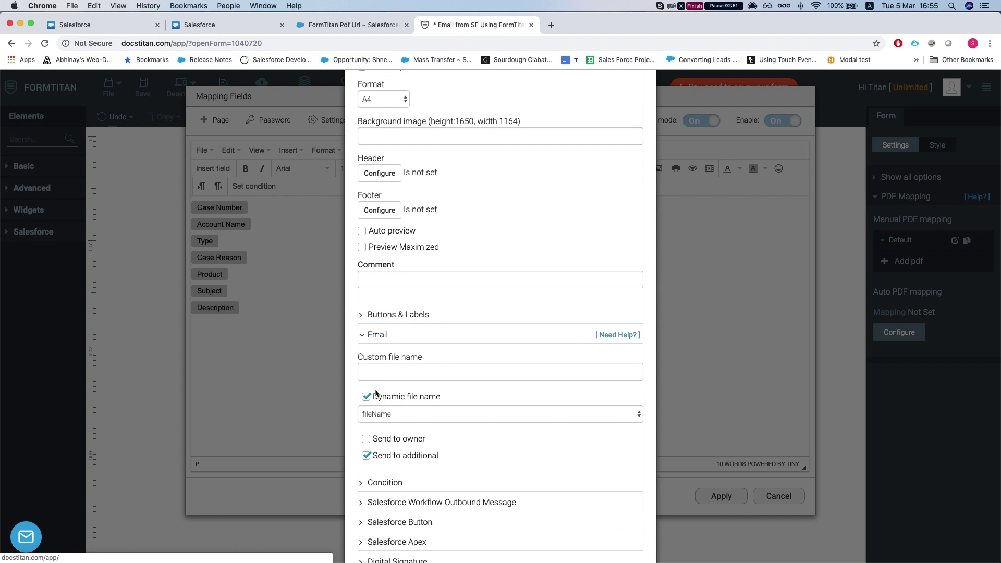
pyautogui.scroll(2, 376, 393)
pyautogui.scroll(-3, 376, 393)
pyautogui.scroll(-2, 376, 371)
# Step: Try a placeholder custom file name, clear it, and keep fileName selected as the dynamic file name
pyautogui.click(396, 323)
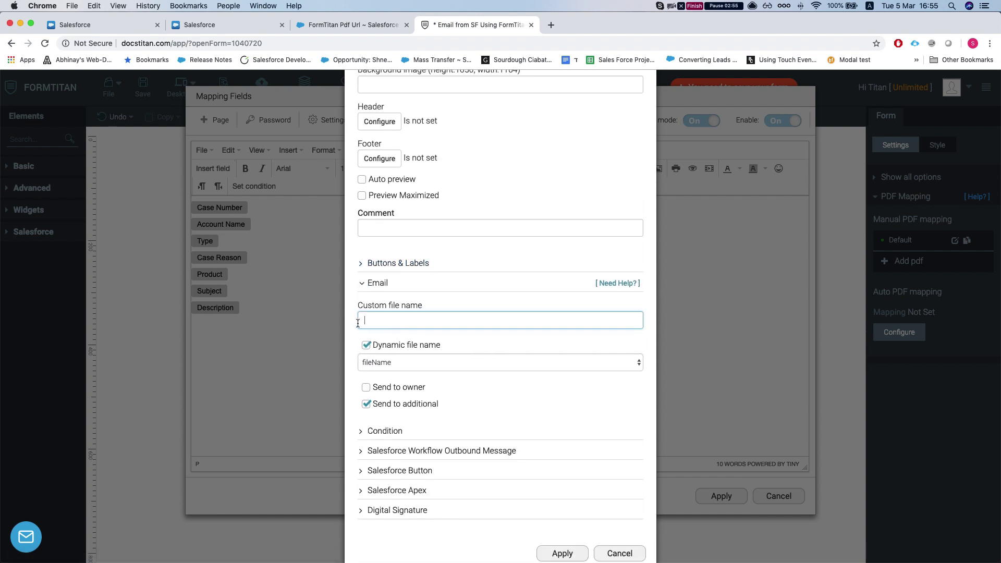
pyautogui.write('dfgdfgdfgdfgdfg')
pyautogui.click(381, 363)
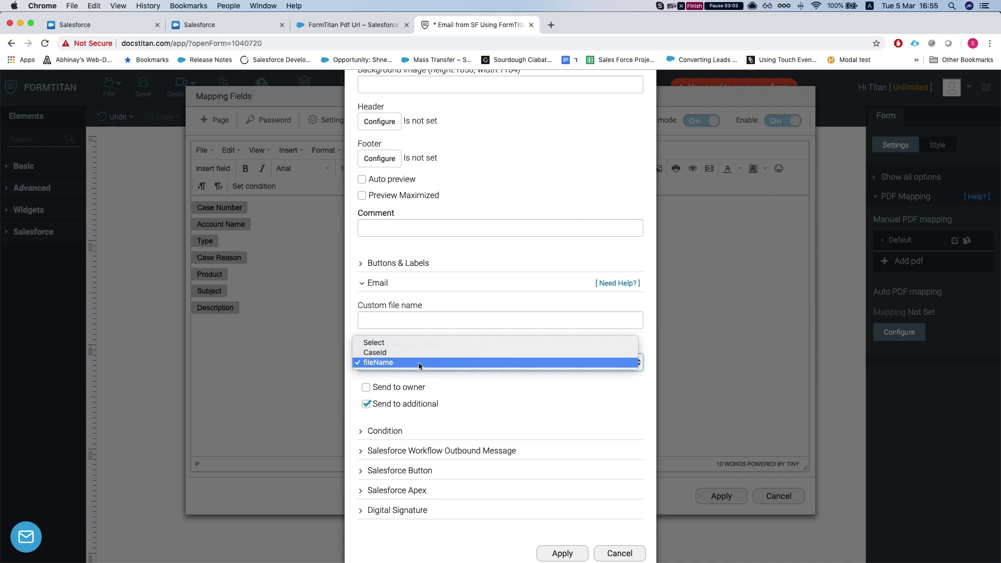
pyautogui.click(374, 365)
pyautogui.scroll(-2, 374, 390)
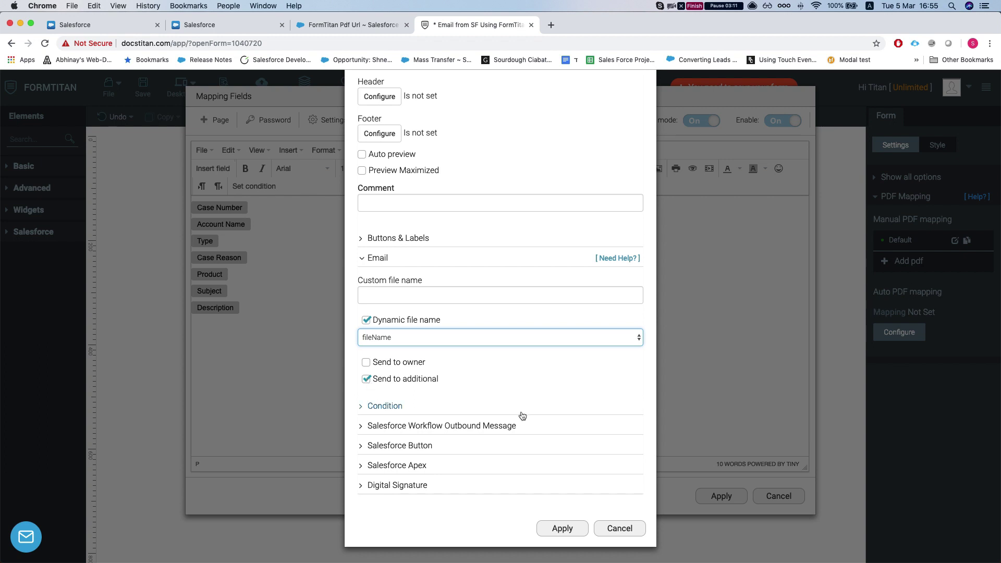
# Step: Open the Salesforce Button configuration, examine the Case object and its CaseId record mapping, and cancel out of all PDF mapping dialogs
pyautogui.click(379, 445)
pyautogui.click(377, 469)
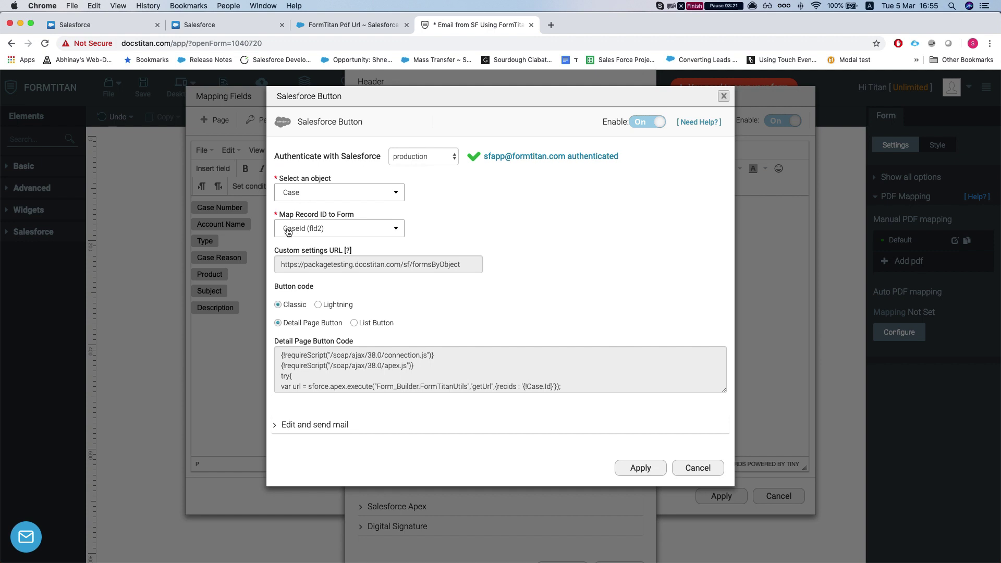
pyautogui.click(673, 465)
pyautogui.scroll(-2, 599, 483)
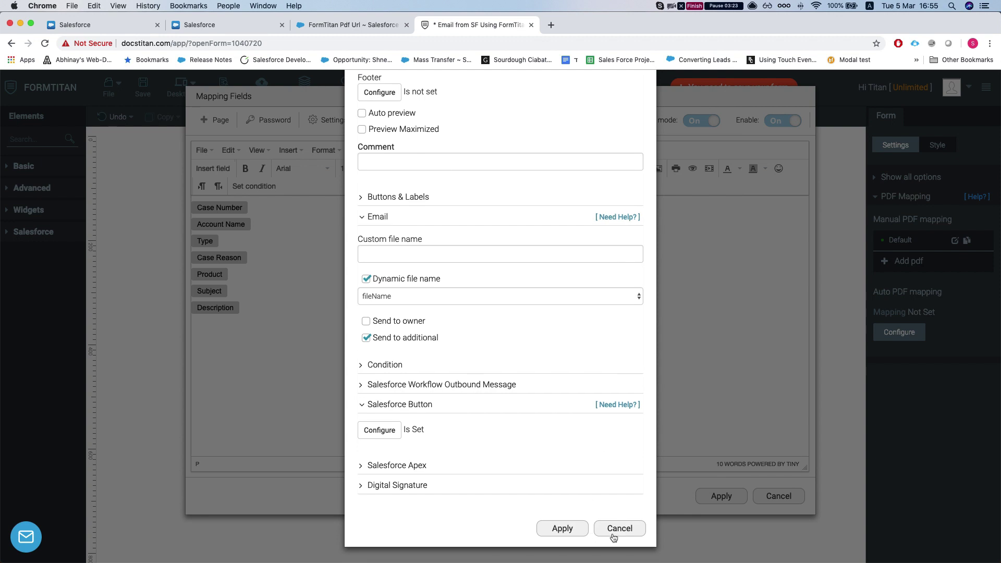
pyautogui.click(608, 532)
pyautogui.click(777, 497)
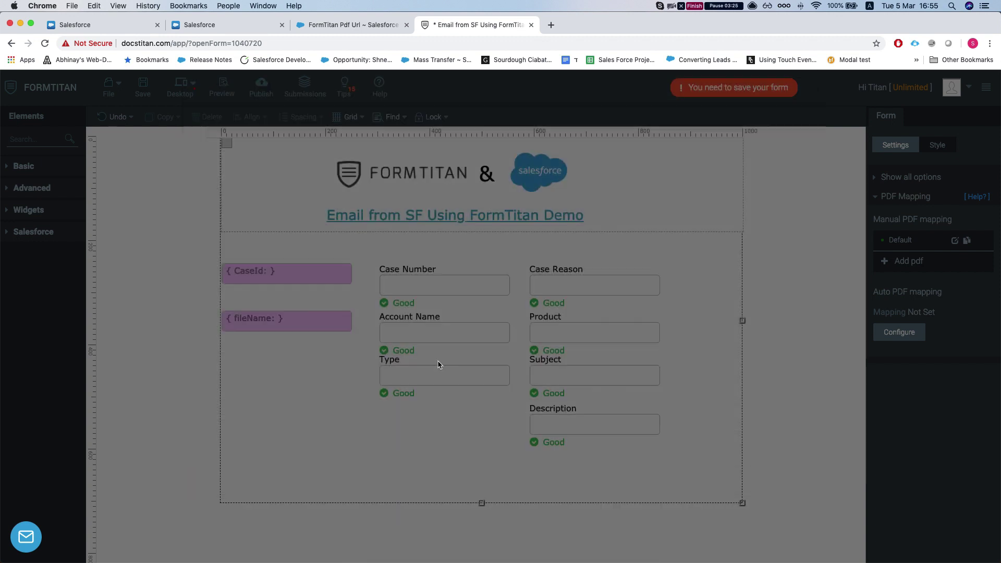
# Step: Switch to the Very important case record in Salesforce and generate the Email from SF Using FormTitan Demo document with FT Generate Document
pyautogui.click(195, 26)
pyautogui.click(91, 26)
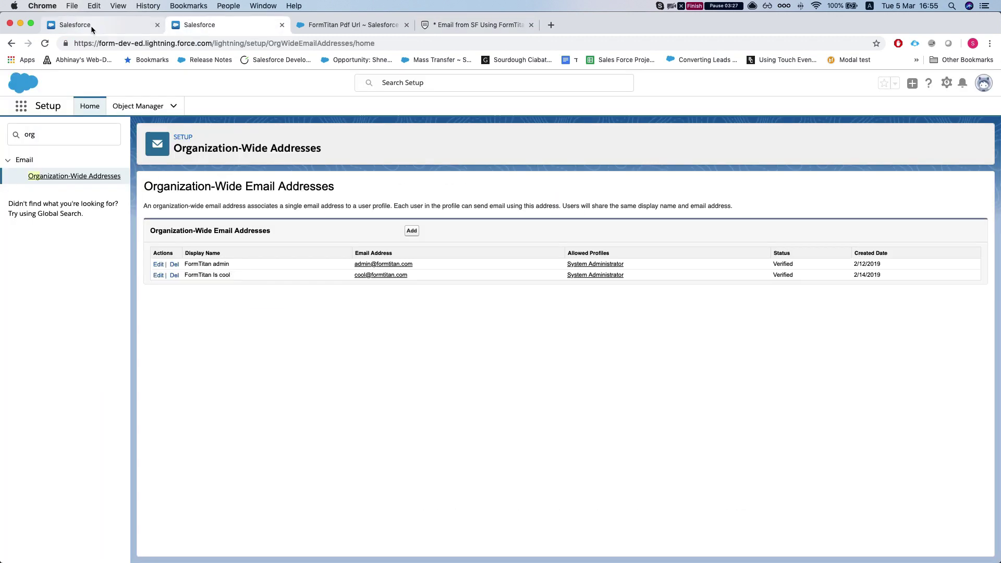
pyautogui.click(74, 207)
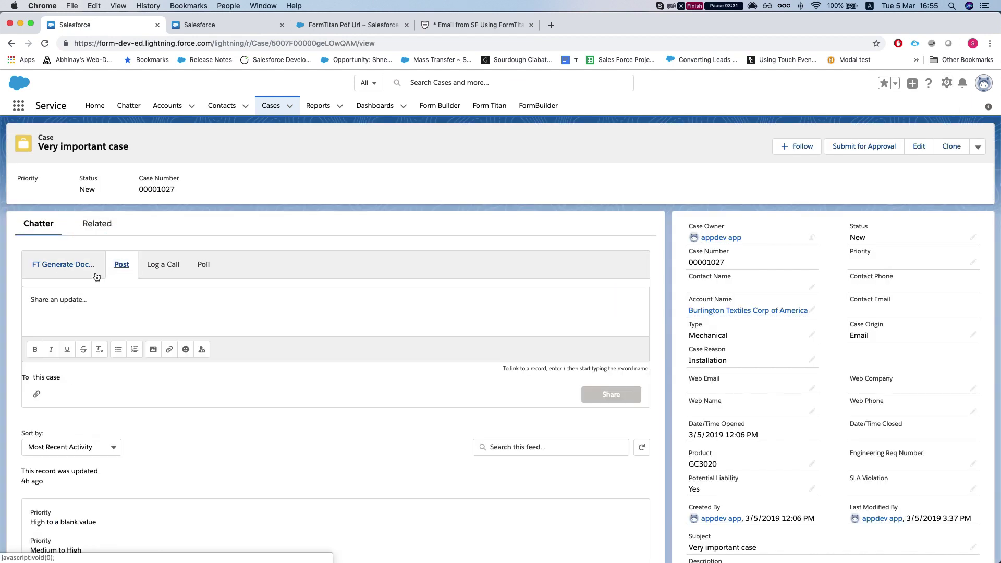
pyautogui.click(78, 263)
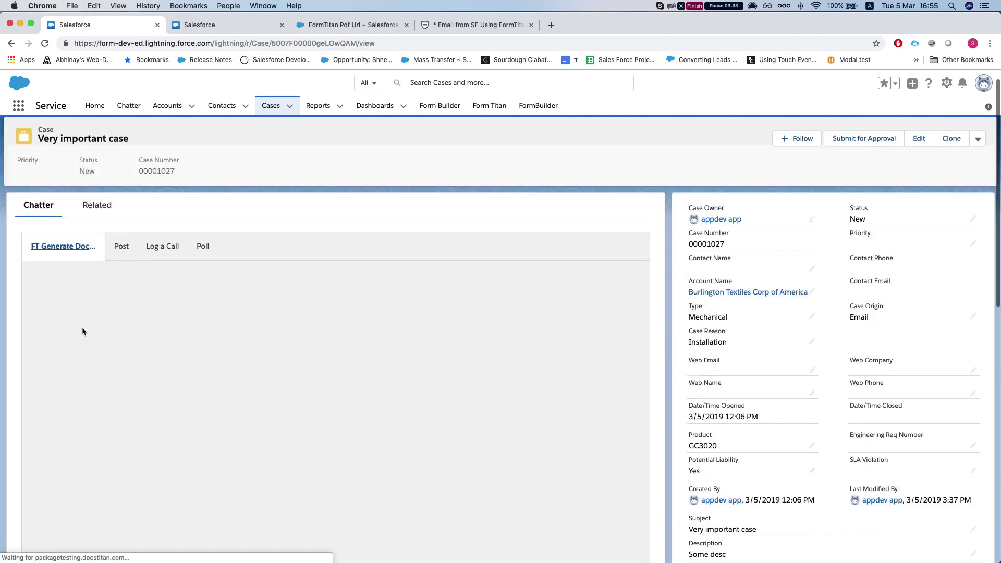
pyautogui.scroll(-1, 83, 332)
pyautogui.click(57, 317)
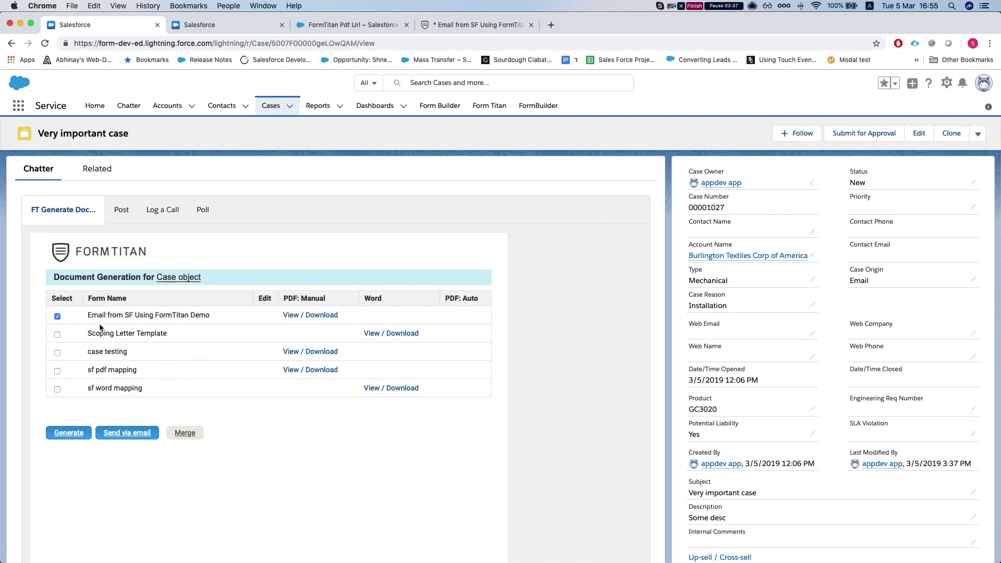
pyautogui.click(69, 433)
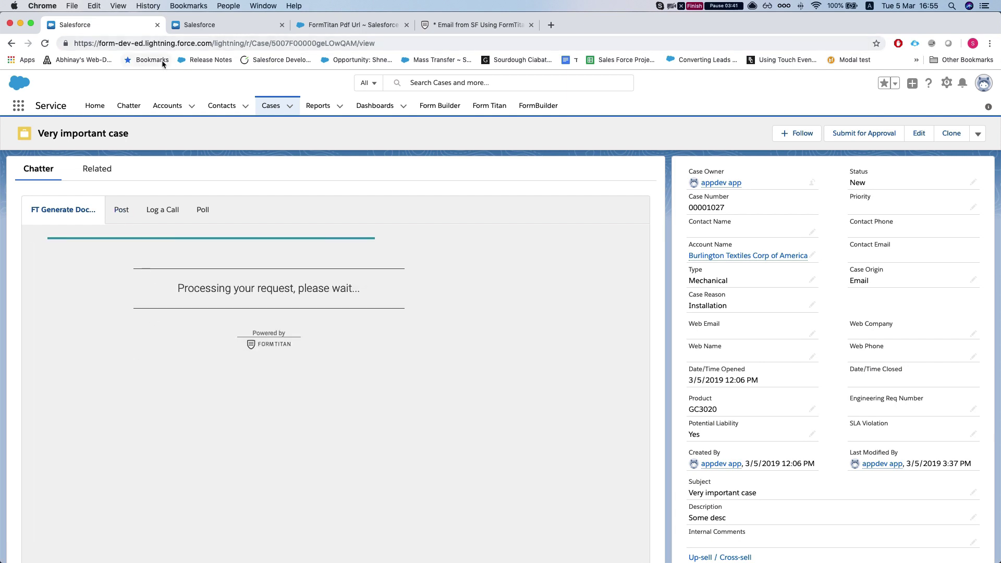
pyautogui.scroll(-1, 279, 393)
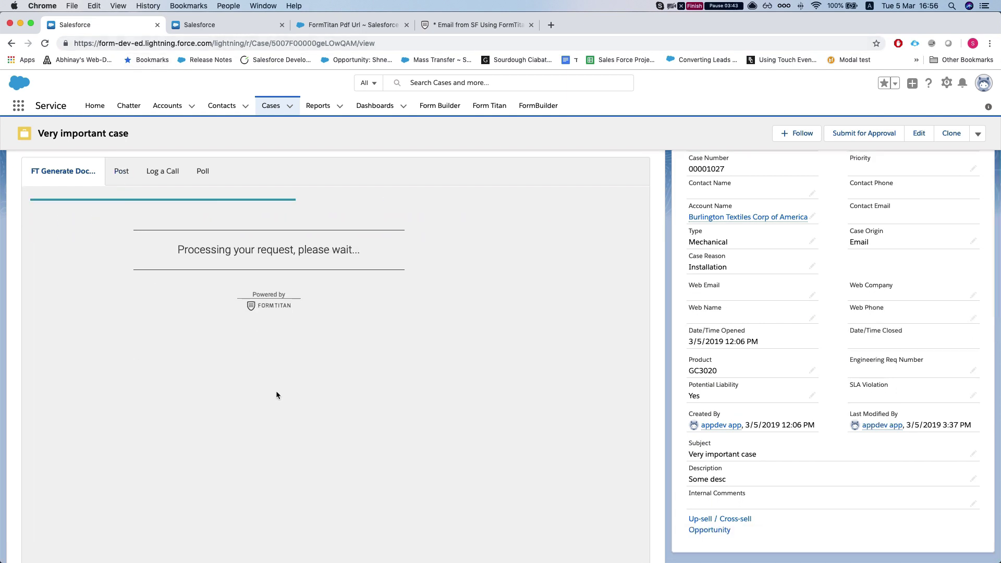
pyautogui.scroll(1, 276, 395)
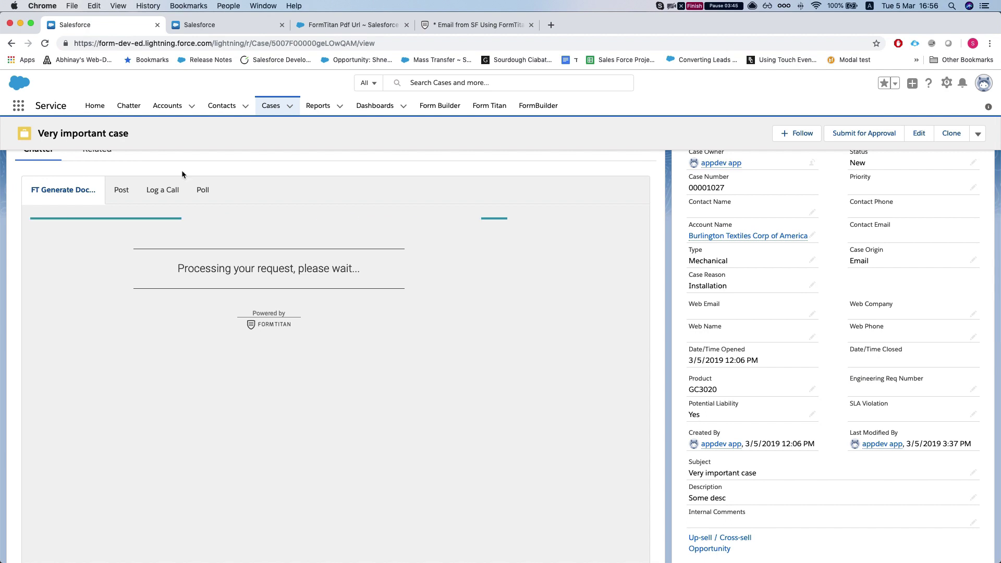
pyautogui.scroll(-1, 156, 263)
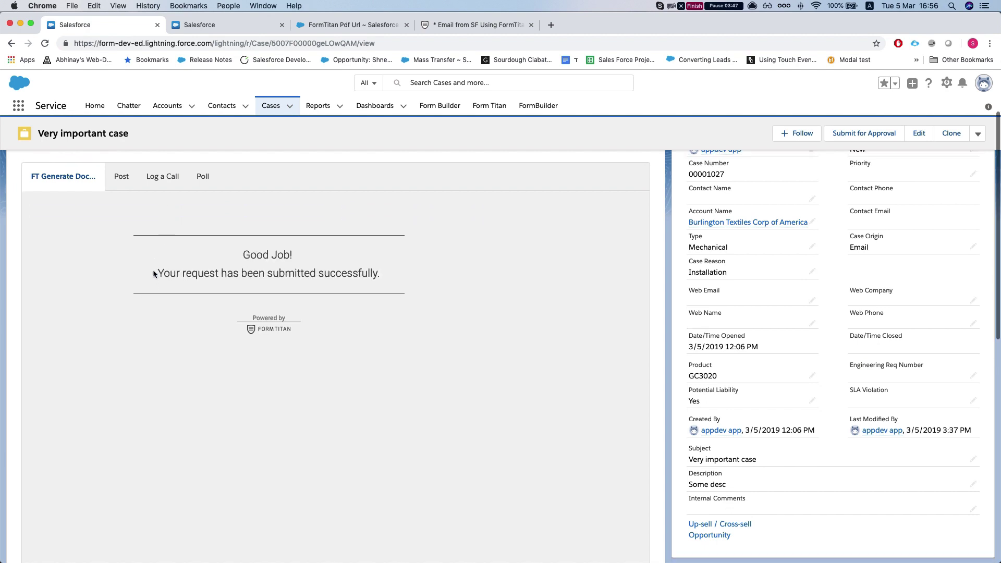
pyautogui.scroll(2, 153, 270)
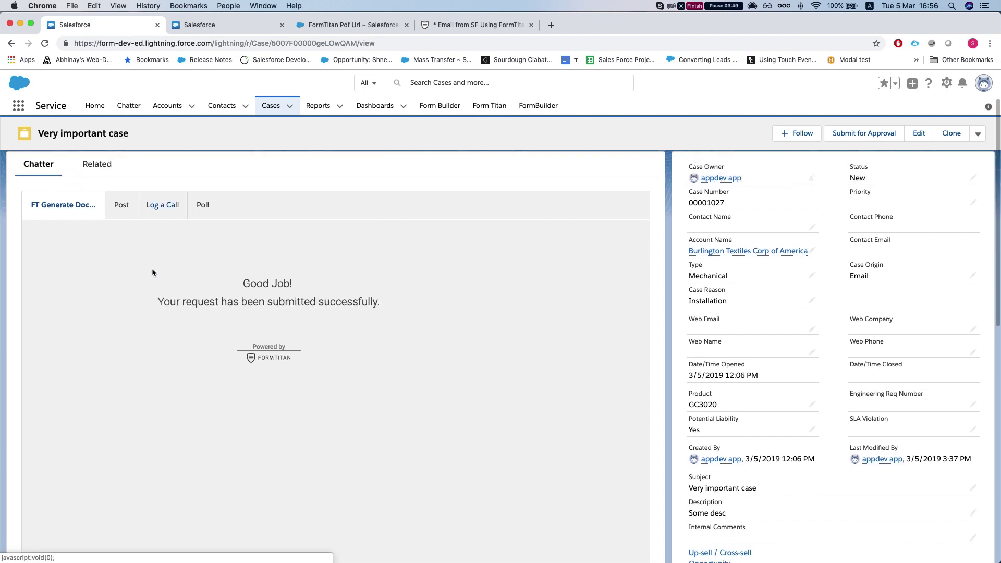
# Step: Close the FormTitan Pdf Url page and return to the form in the FormTitan editor
pyautogui.click(245, 28)
pyautogui.click(330, 25)
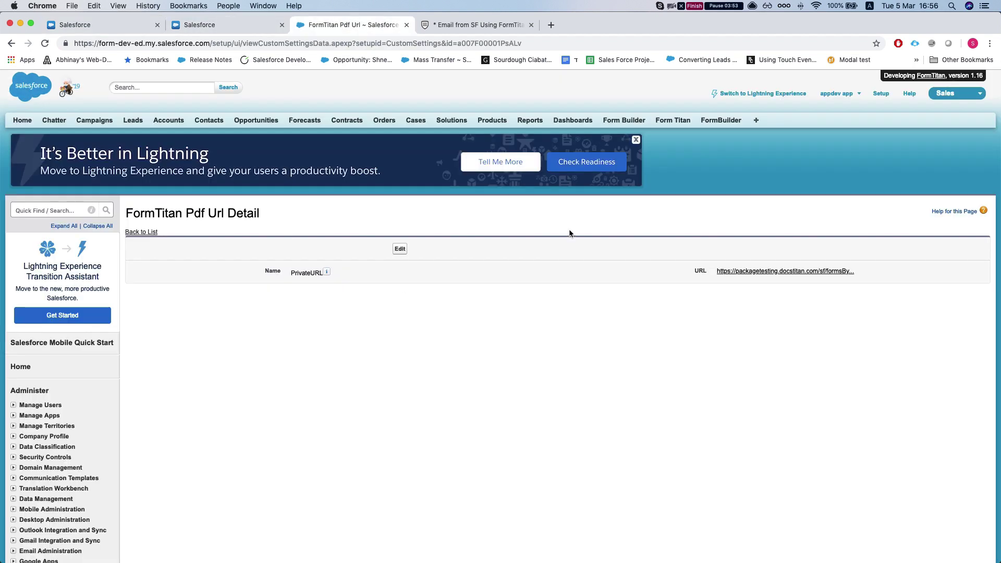
pyautogui.click(406, 25)
pyautogui.click(242, 24)
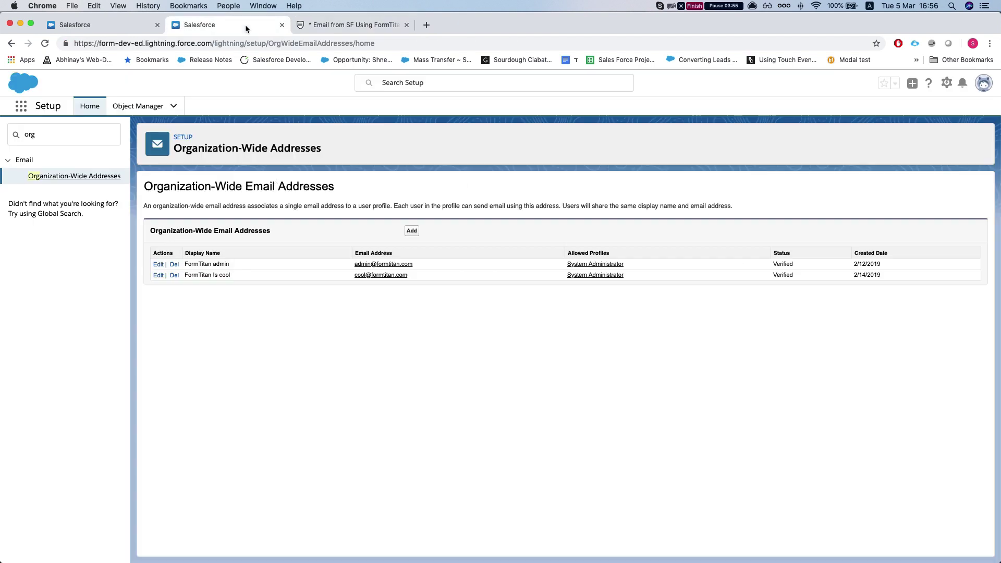
pyautogui.click(318, 32)
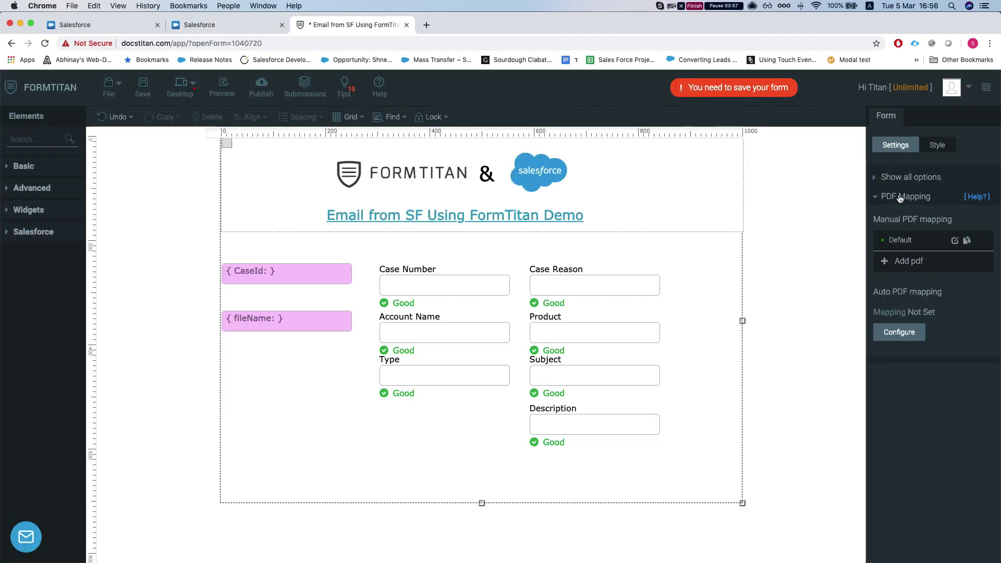
# Step: Open the form's Salesforce integration logs, reset the log filter and examine the latest SF Button entries
pyautogui.click(905, 177)
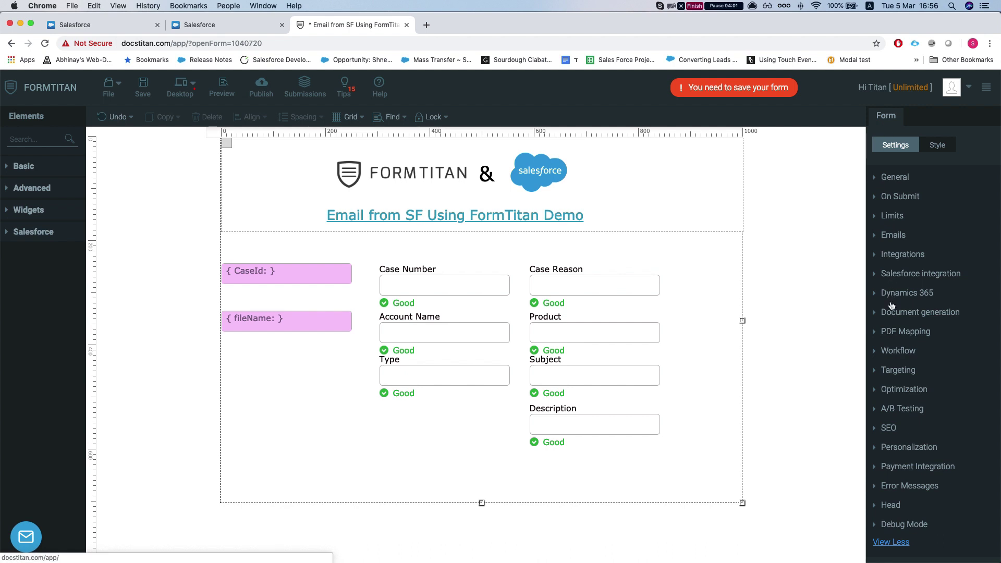
pyautogui.click(892, 277)
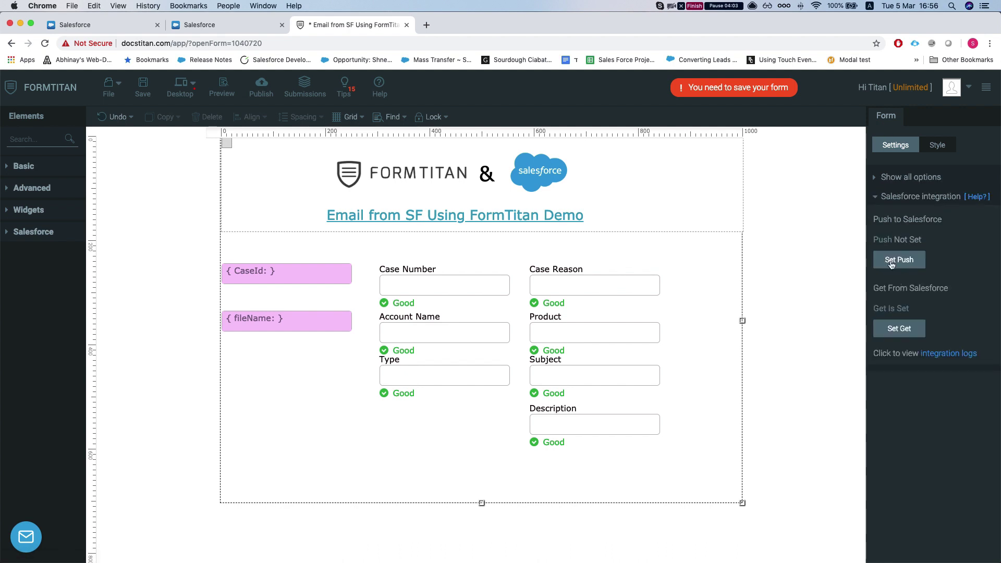
pyautogui.click(894, 261)
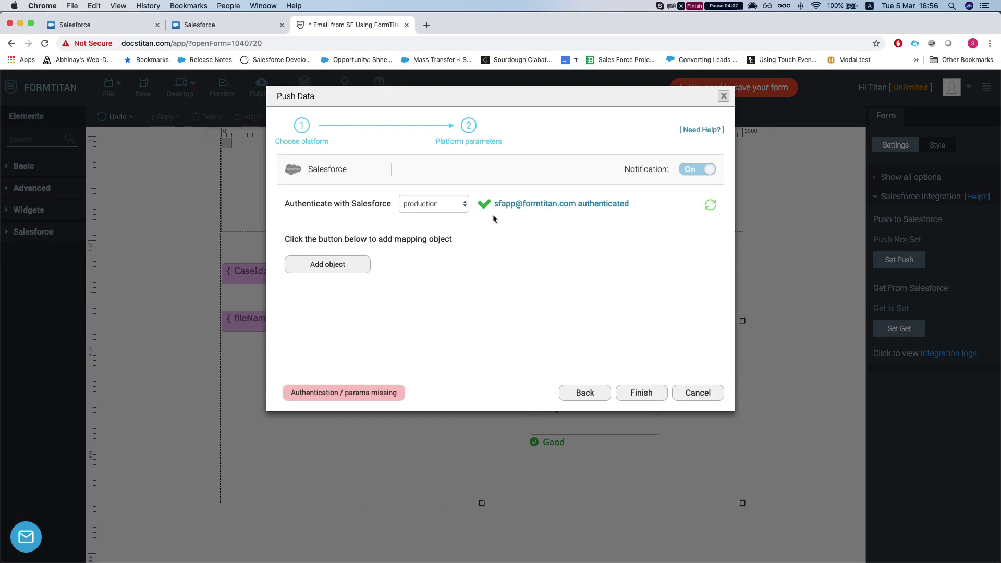
pyautogui.click(721, 97)
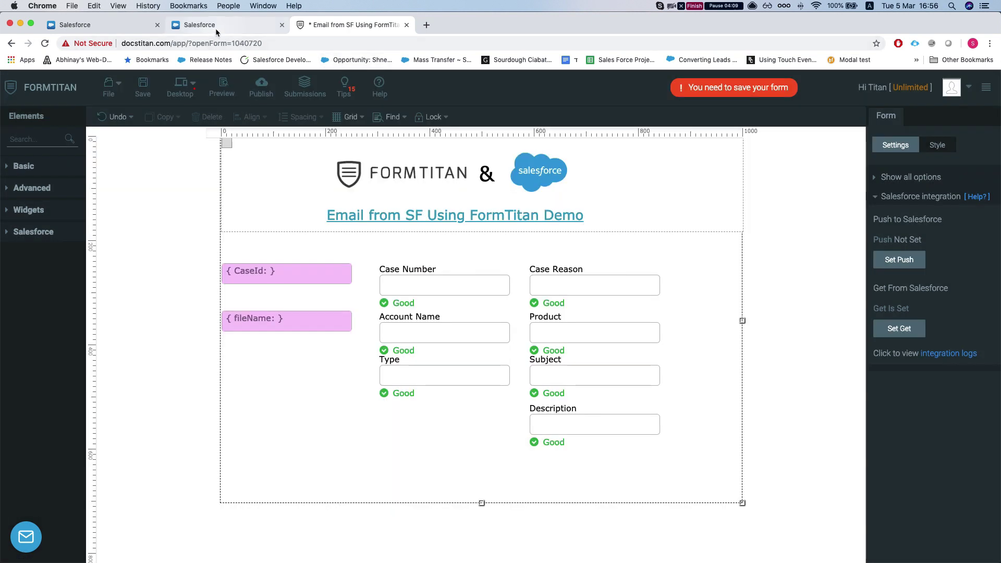
pyautogui.click(948, 353)
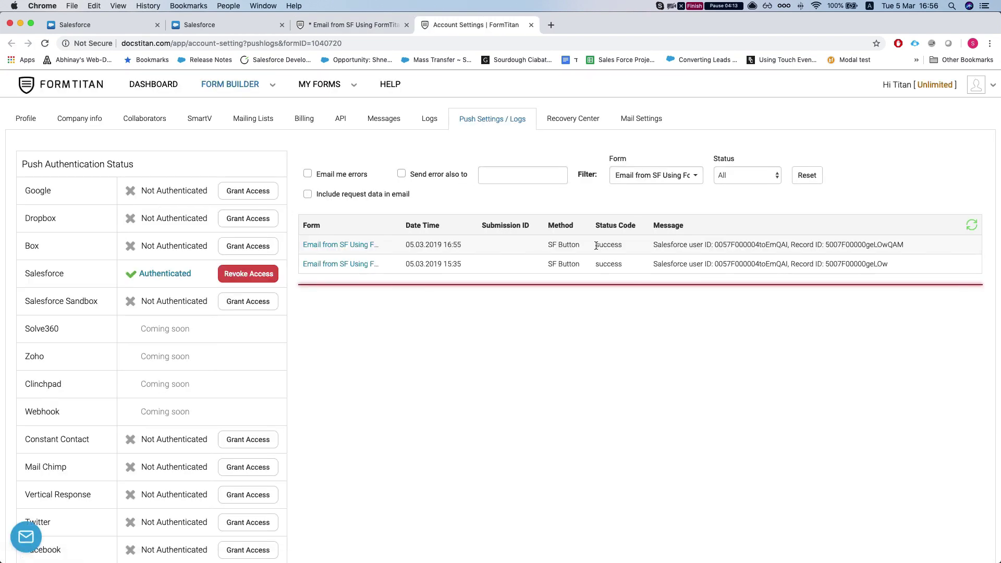
pyautogui.click(801, 176)
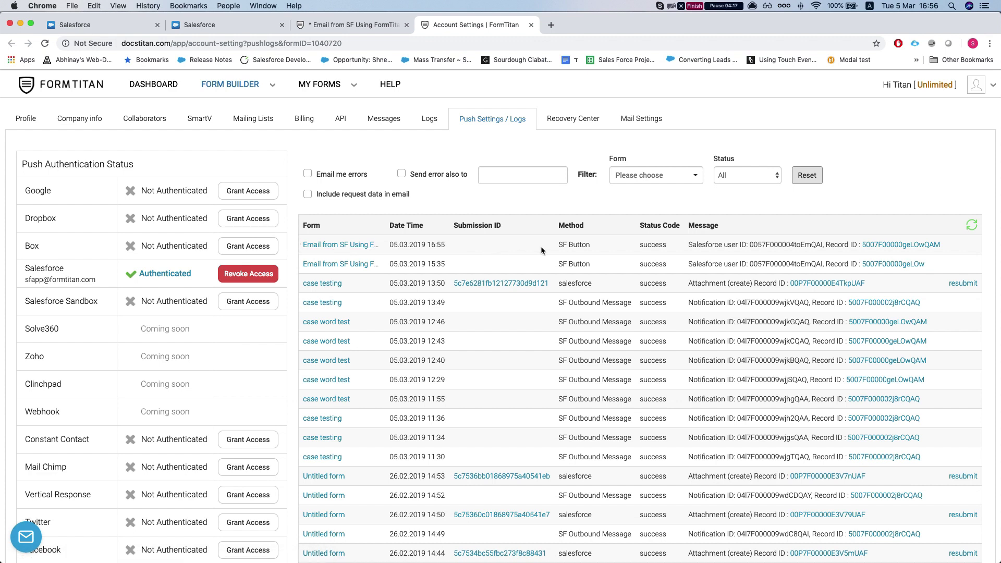
pyautogui.click(442, 243)
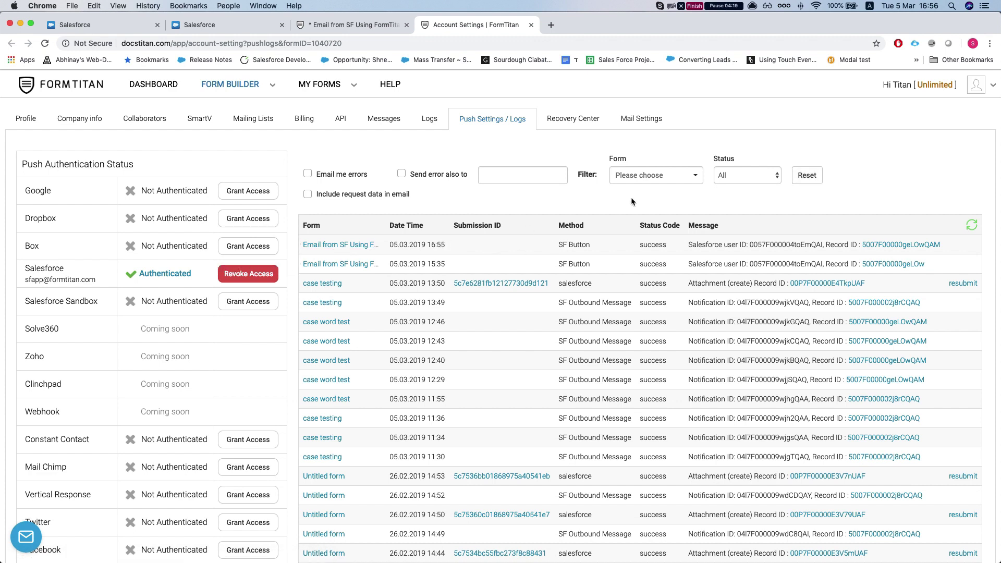
# Step: Switch to Gmail, open the received Email from SF Using FormTitan Demo message, view its attached PDF, and return to the FormTitan logs window
pyautogui.moveTo(294, 0); pyautogui.dragTo(305, 21)
pyautogui.click(294, 6)
pyautogui.click(256, 21)
pyautogui.click(196, 167)
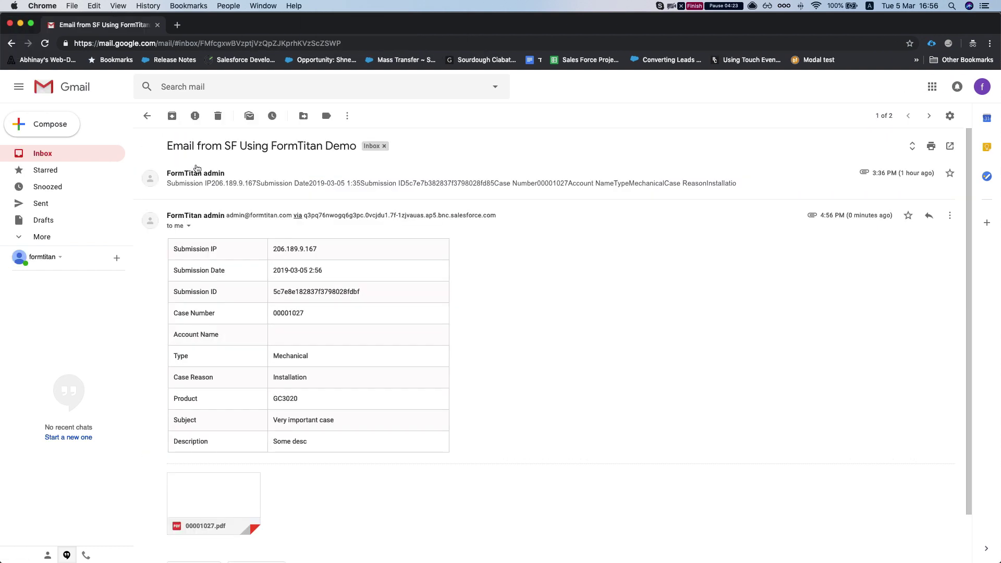
pyautogui.scroll(-2, 254, 289)
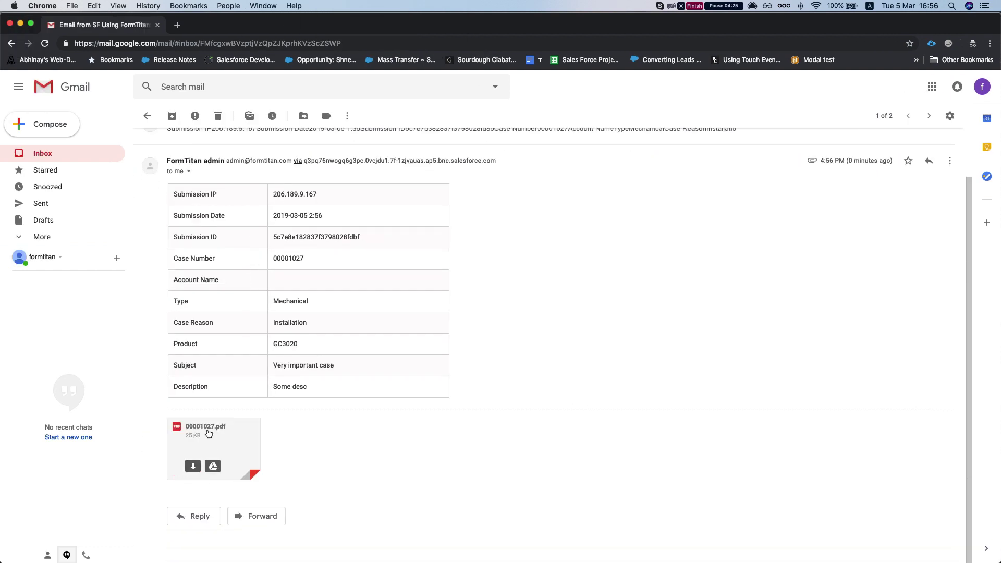
pyautogui.click(219, 448)
pyautogui.click(739, 262)
pyautogui.moveTo(365, 27); pyautogui.dragTo(1000, 50)
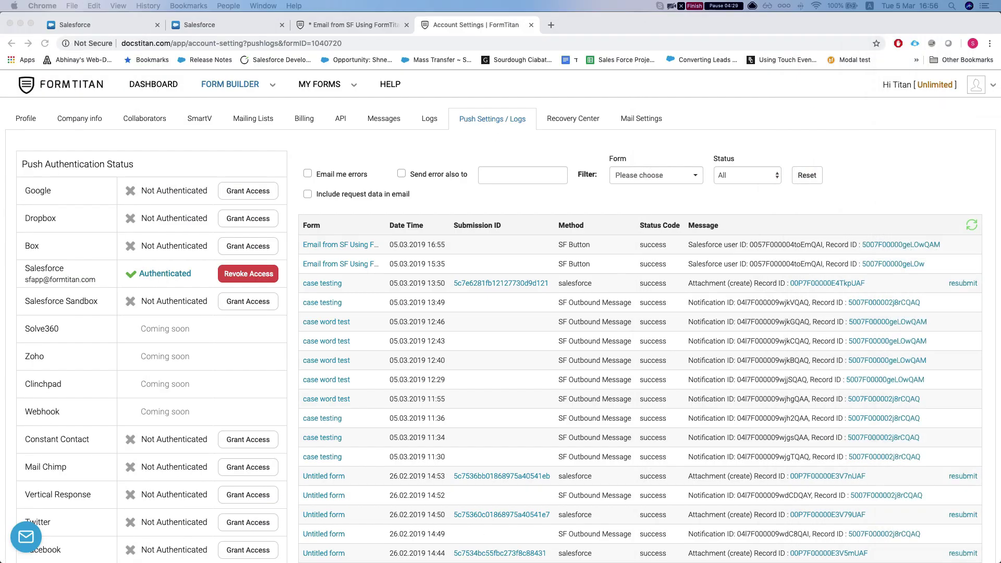
# Step: Switch to the Very important case record in Salesforce, show its related records and open the Email from SF Using FormTitan Demo email
pyautogui.click(111, 26)
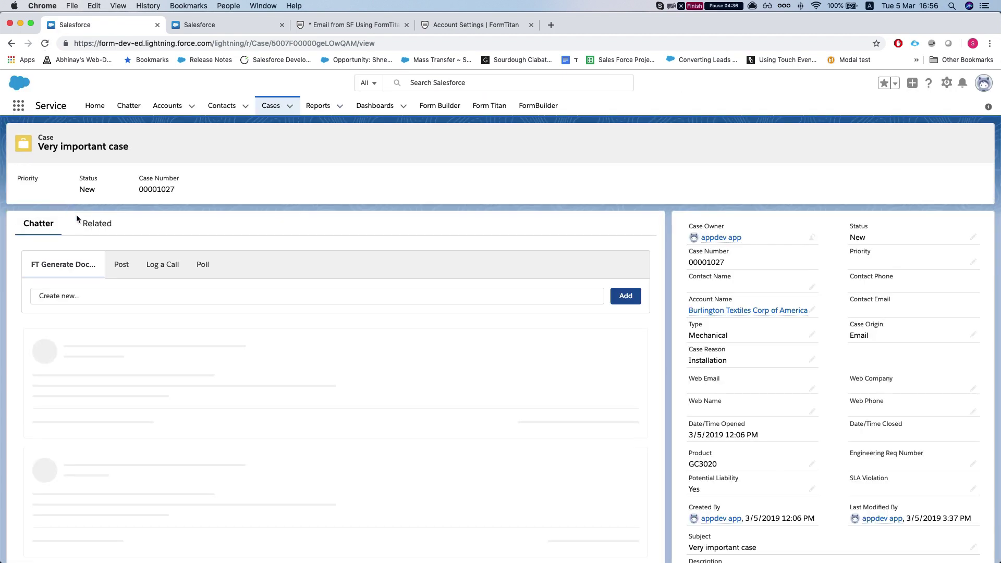
pyautogui.click(92, 224)
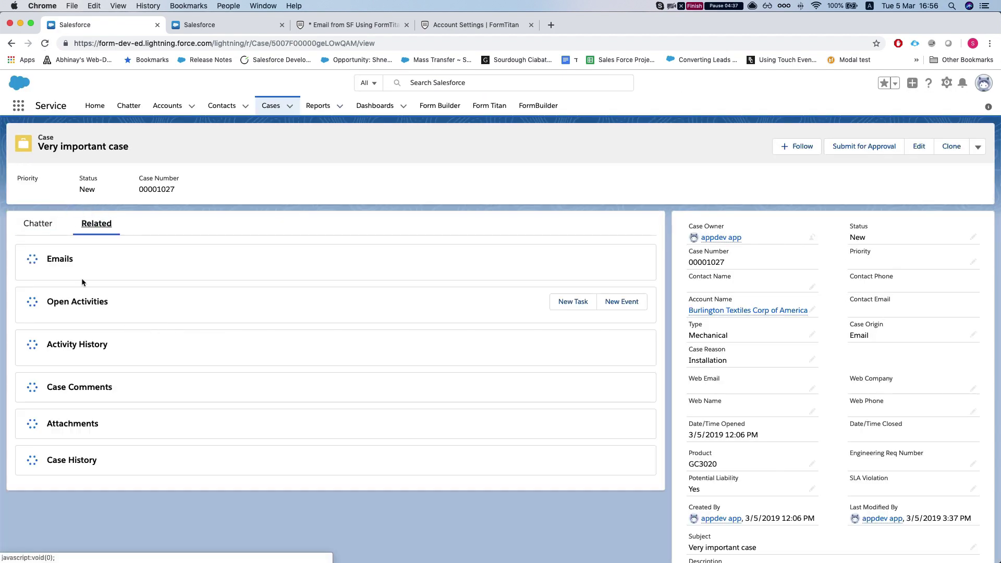
pyautogui.scroll(-1, 115, 310)
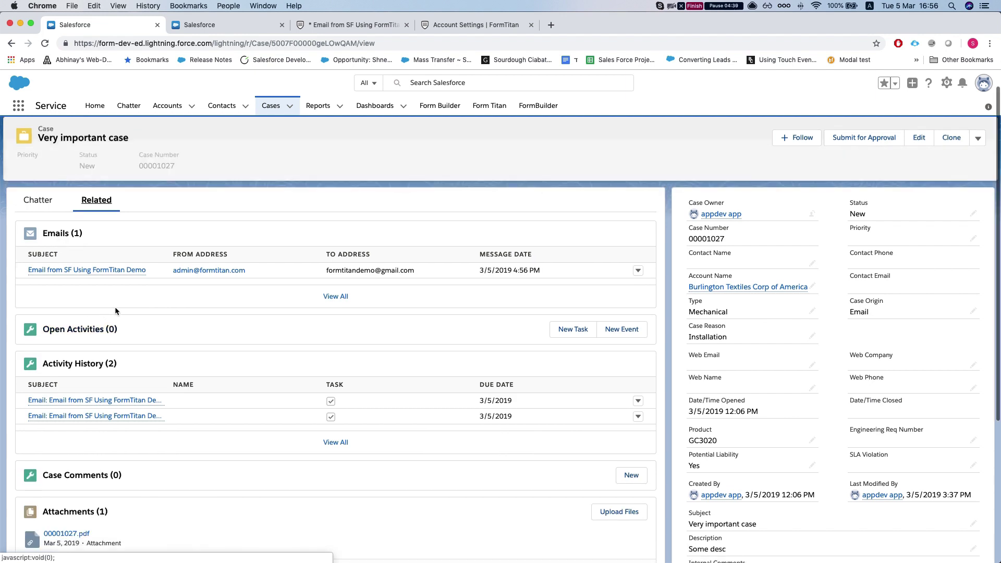
pyautogui.click(132, 271)
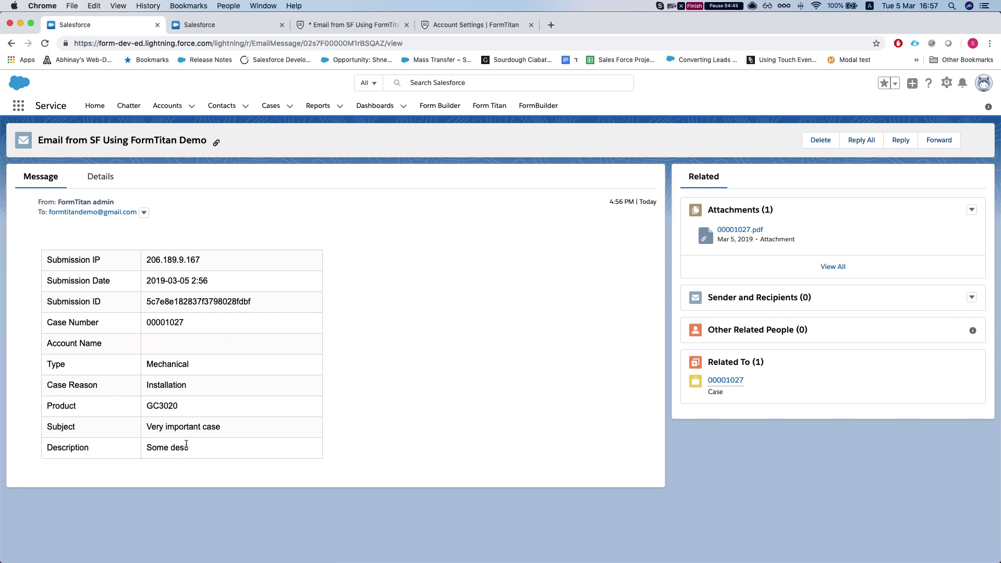
# Step: Examine the email record's message fields and its Sender and Recipients list, then return to the email and view its attached case PDF
pyautogui.moveTo(205, 455); pyautogui.dragTo(54, 261)
pyautogui.click(118, 261)
pyautogui.click(754, 298)
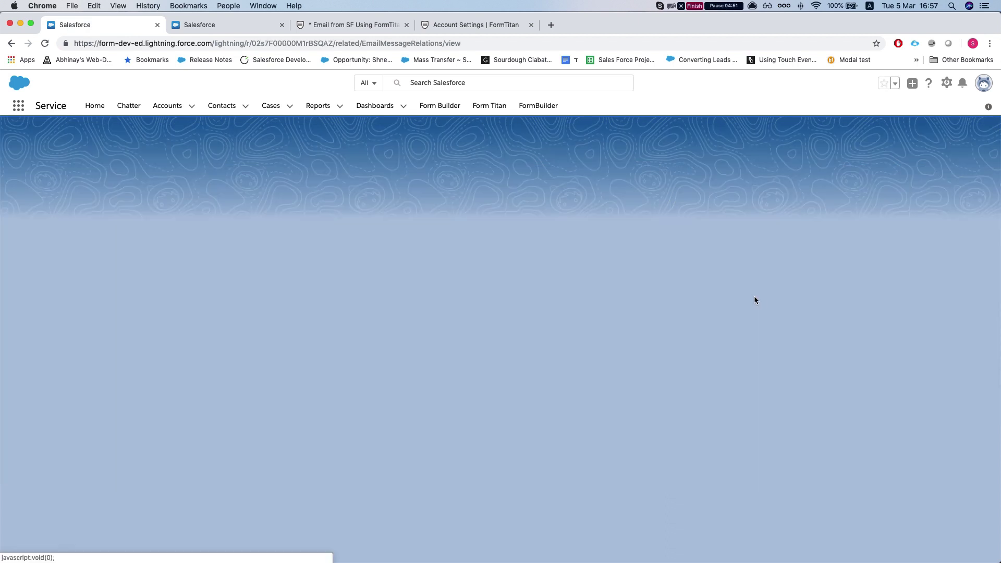
pyautogui.hscroll(-5, 222, 175)
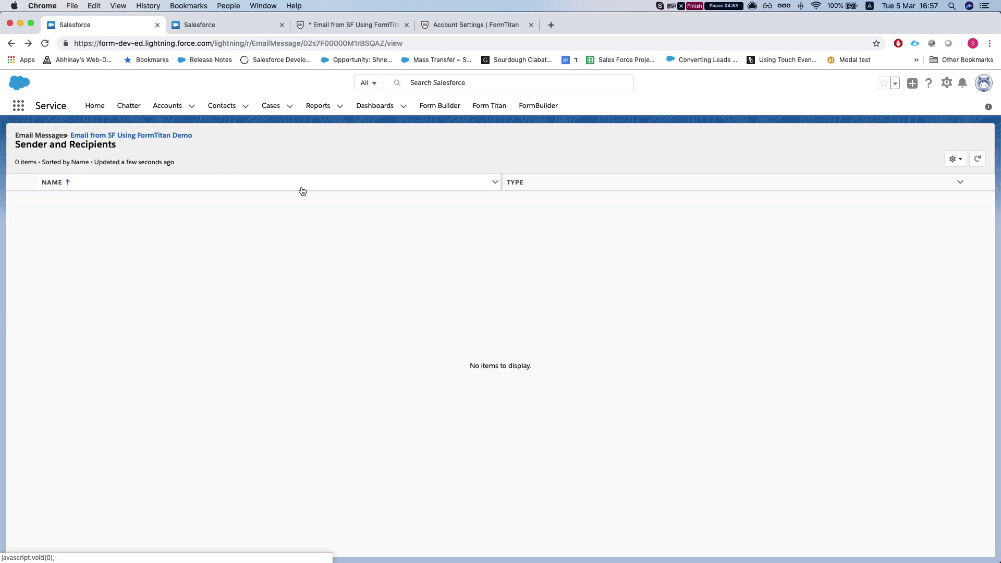
pyautogui.click(739, 229)
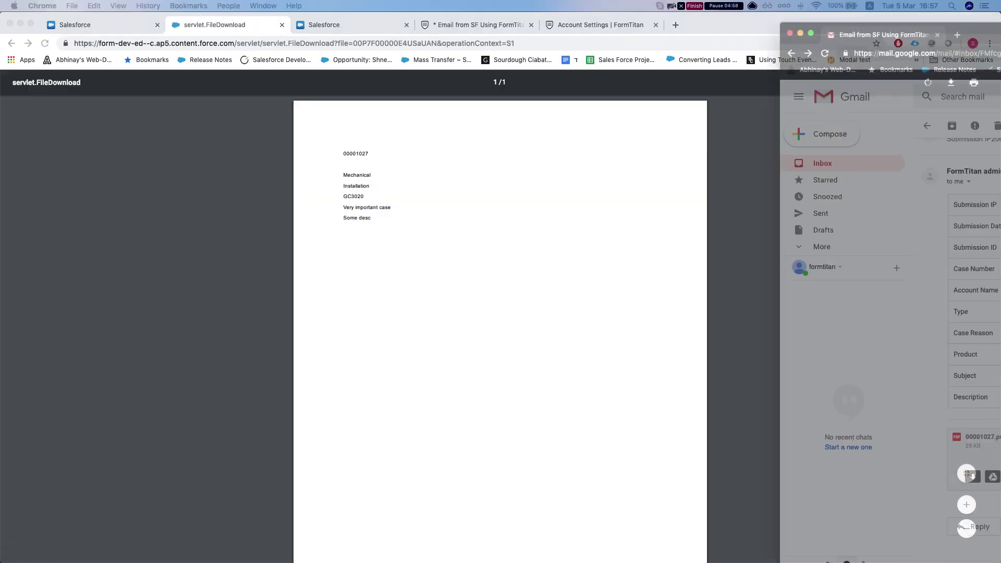
# Step: Switch to Gmail, examine the sender and Salesforce via-address of the latest FormTitan email, and return to the PDF in the Salesforce window
pyautogui.moveTo(1000, 26); pyautogui.dragTo(432, 17)
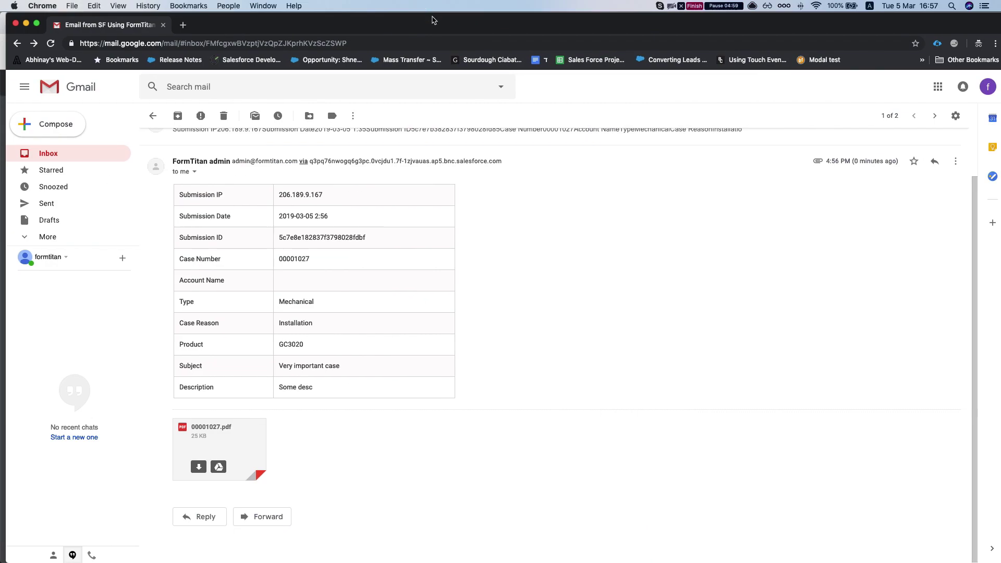
pyautogui.press('alt+super+f')
pyautogui.scroll(1, 274, 211)
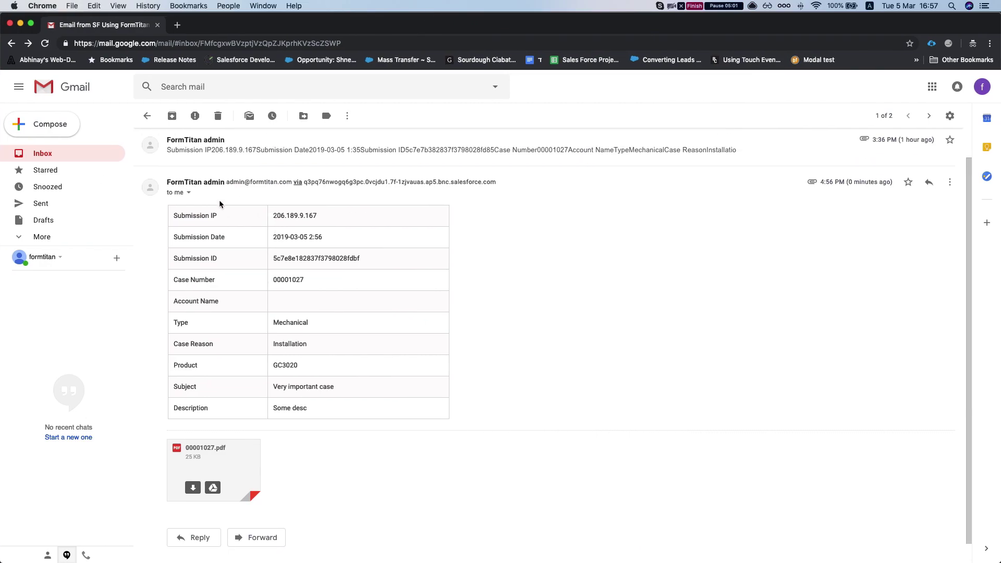
pyautogui.moveTo(228, 183); pyautogui.dragTo(417, 182)
pyautogui.click(267, 190)
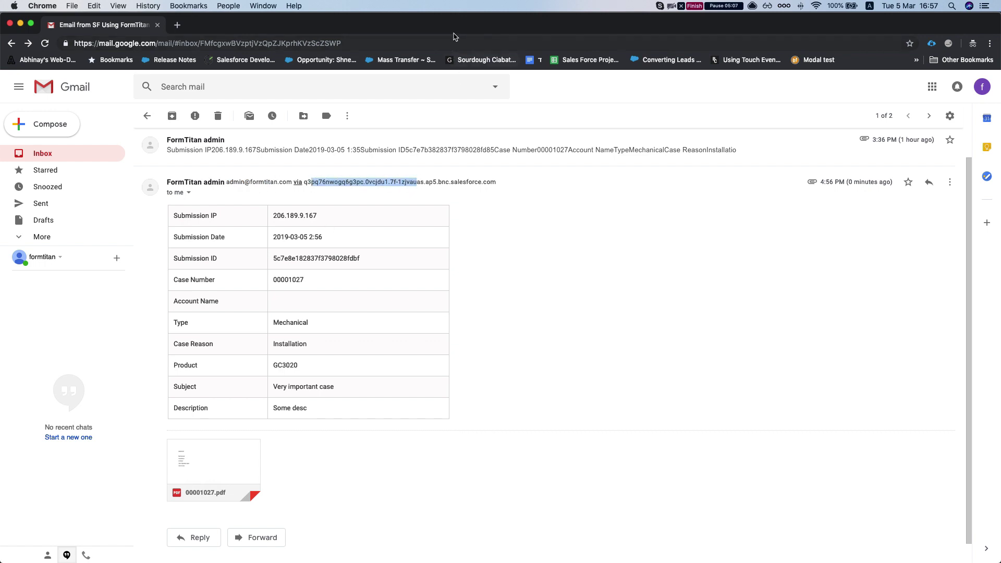
pyautogui.moveTo(462, 30); pyautogui.dragTo(1000, 31)
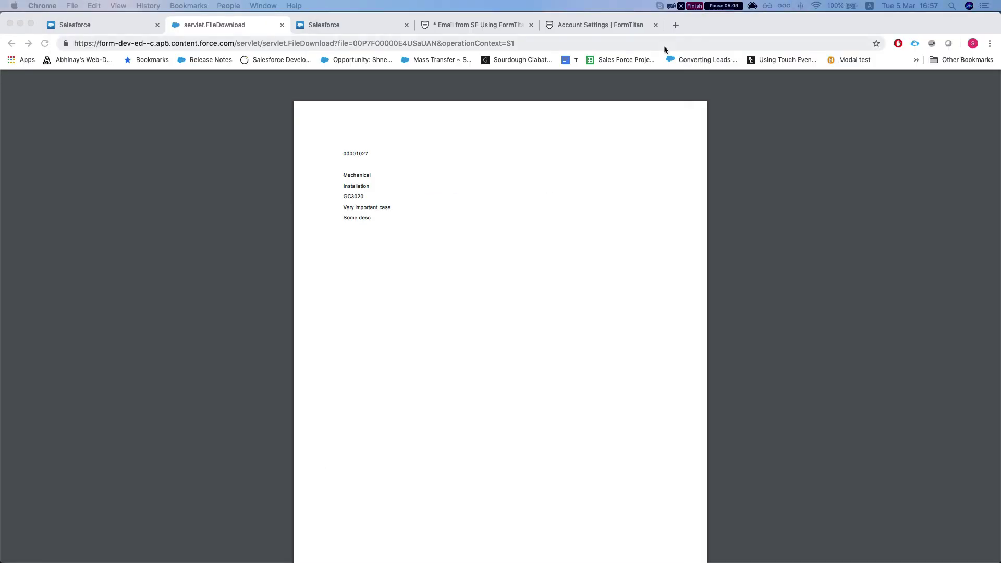